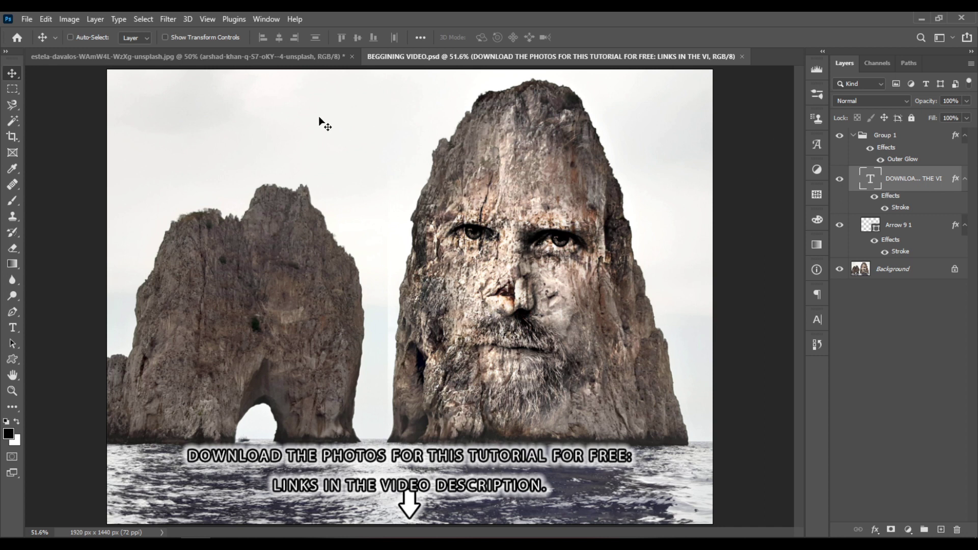
Step: In the estela-davalos photo, move the man's layer right so his face covers the tall right rock
left_click(277, 57)
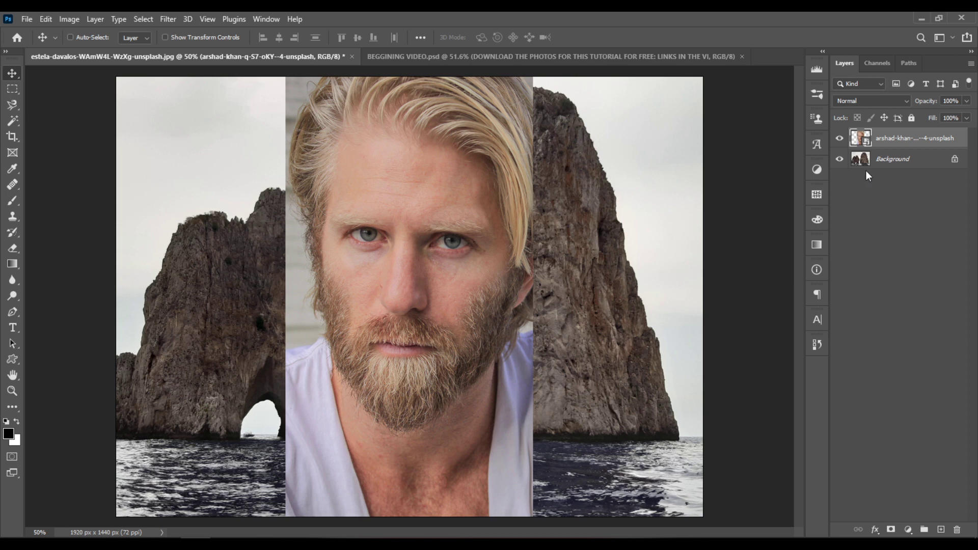
left_click(839, 138)
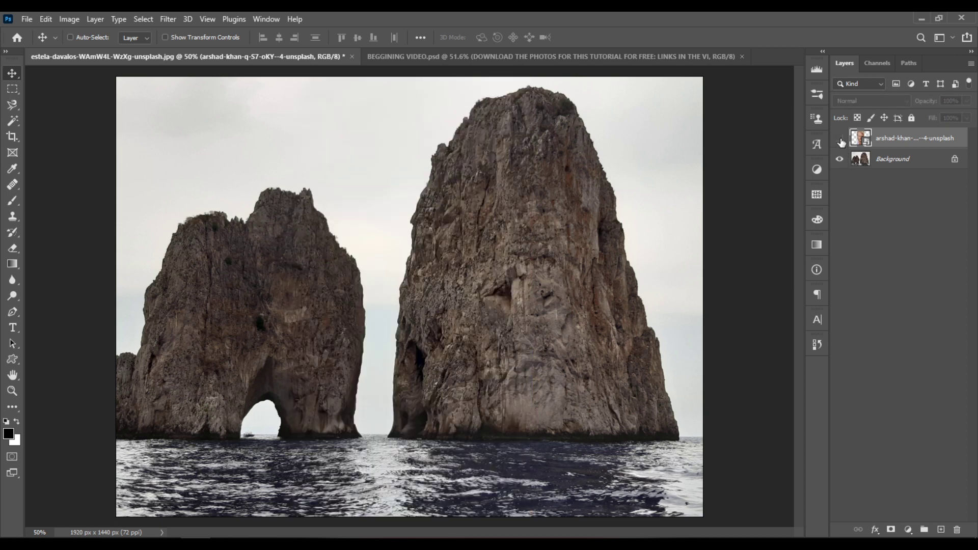
left_click(840, 139)
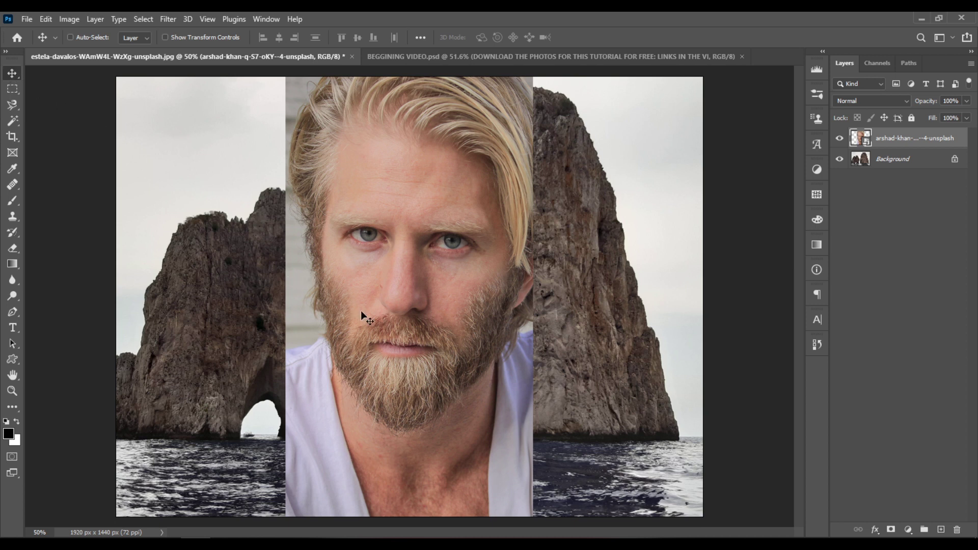
left_click_drag(362, 312, 478, 316)
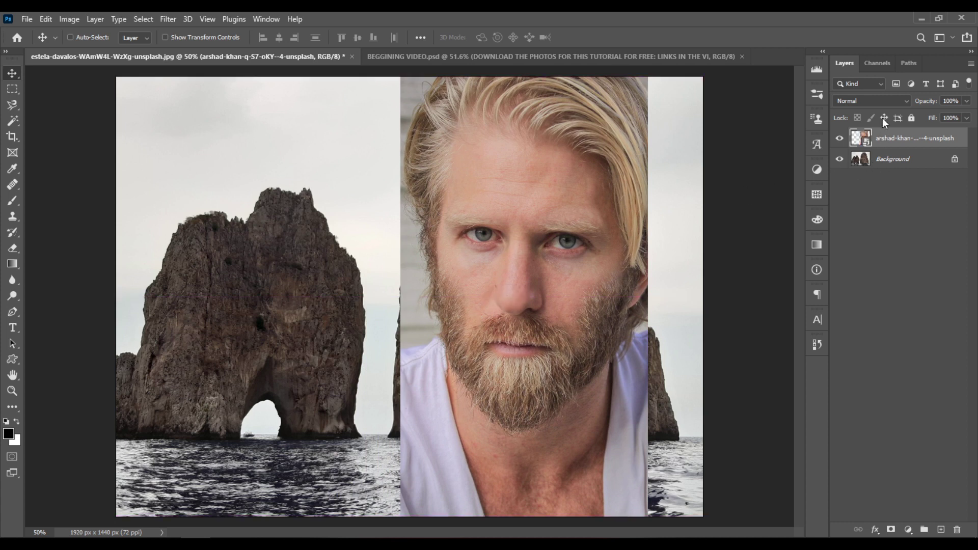
left_click(885, 101)
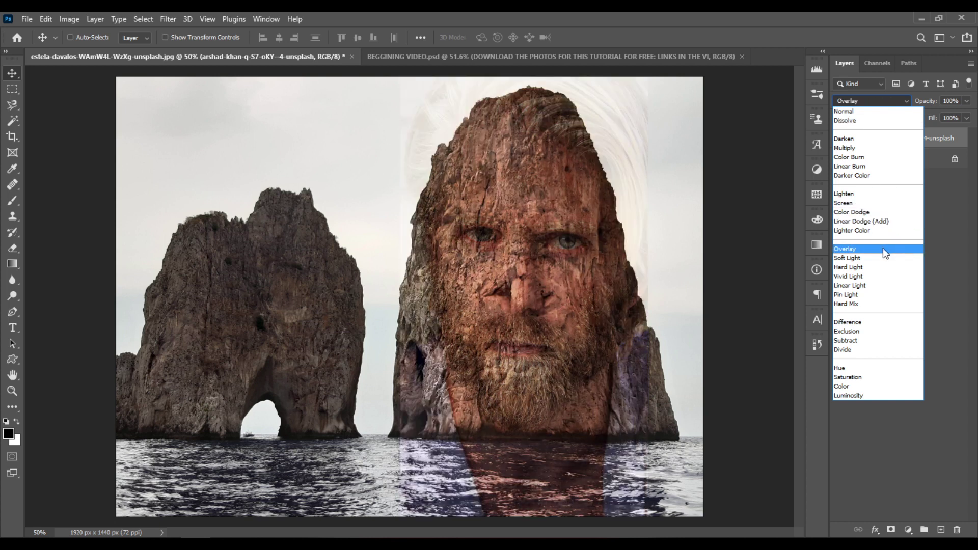
Step: Set the man's layer to Overlay blend mode and rasterize it
left_click(882, 249)
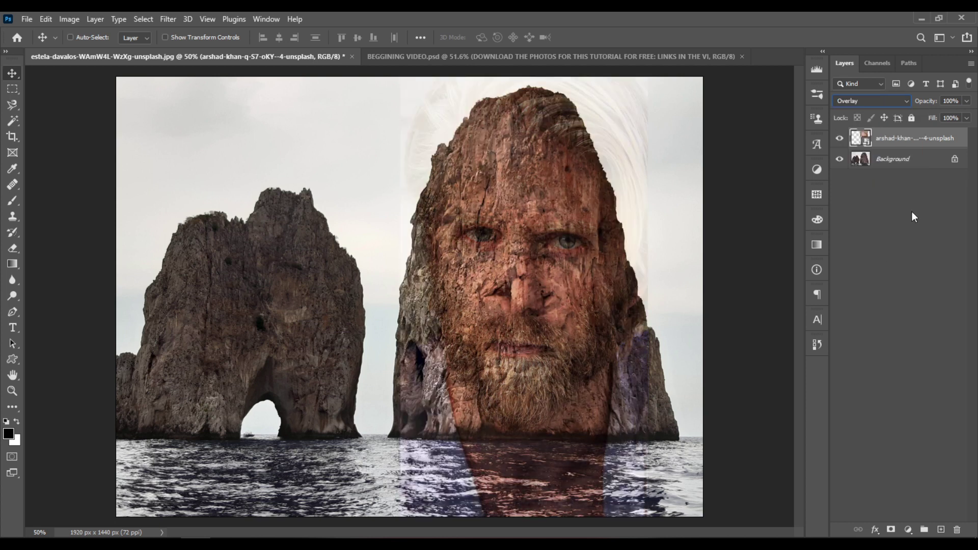
right_click(962, 139)
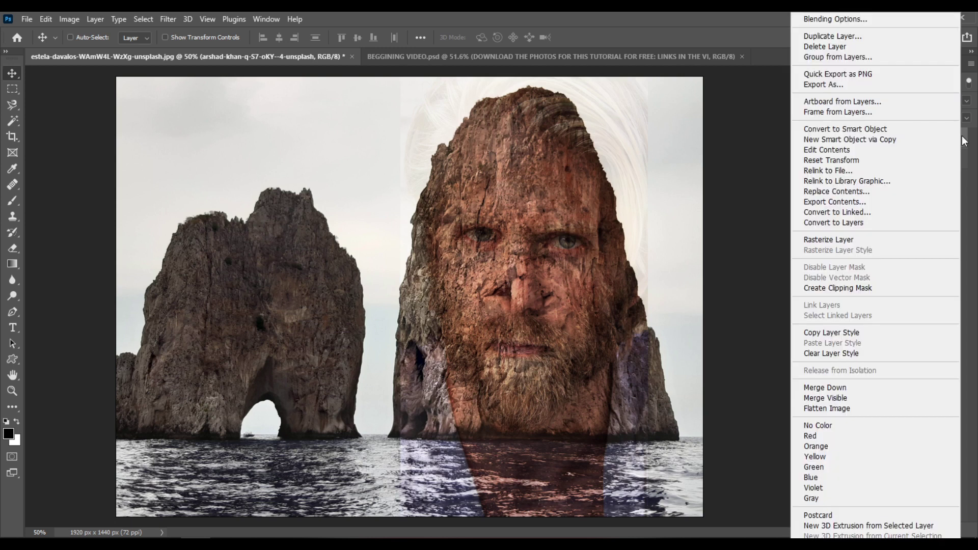
left_click(912, 242)
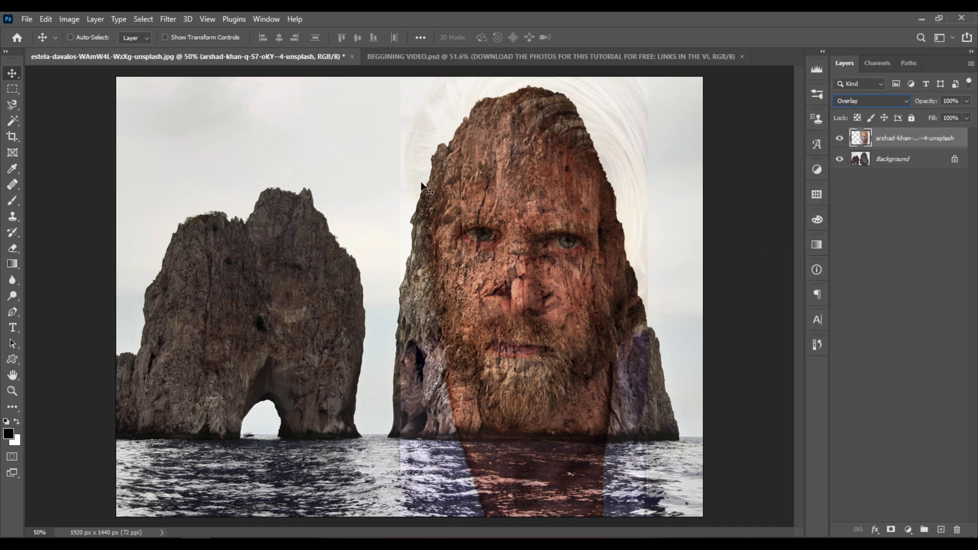
Step: Desaturate the man's layer so the face turns grey
left_click(76, 17)
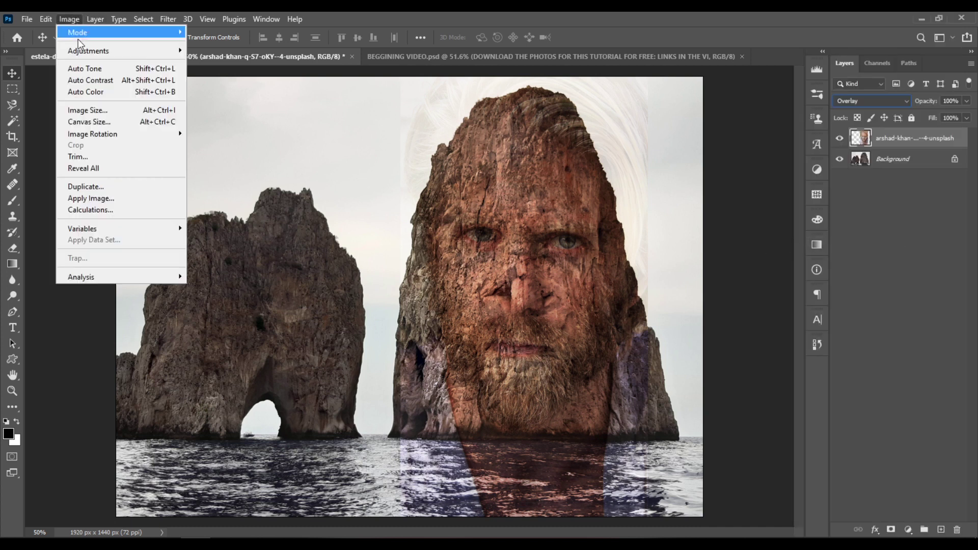
mouse_move(132, 58)
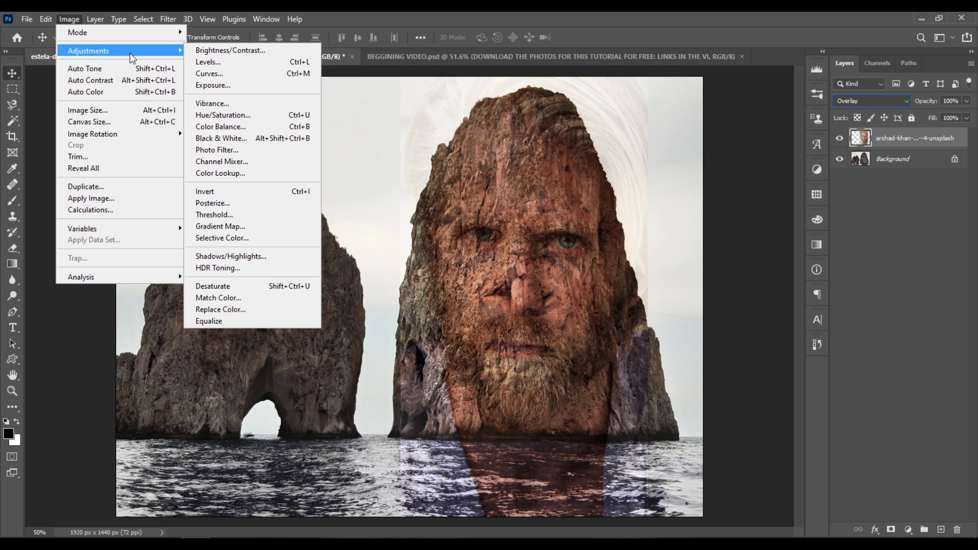
left_click(257, 287)
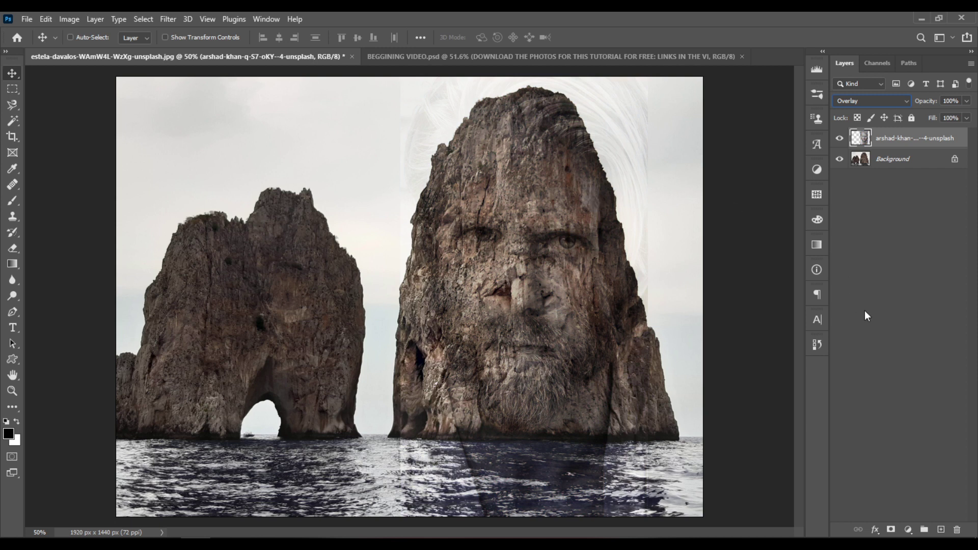
Step: Add a Levels adjustment clipped to the face layer with black input 53 and white input 213
left_click(910, 530)
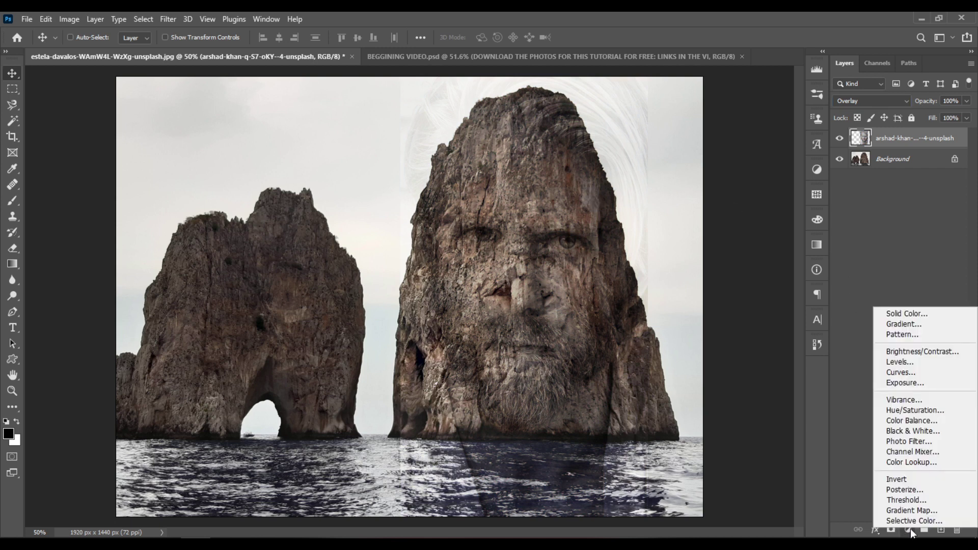
left_click(928, 362)
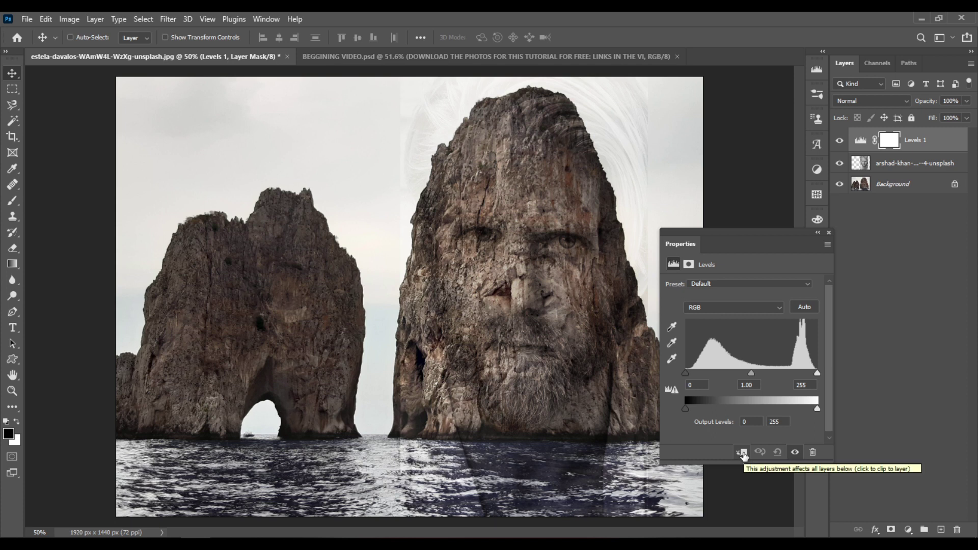
left_click(743, 453)
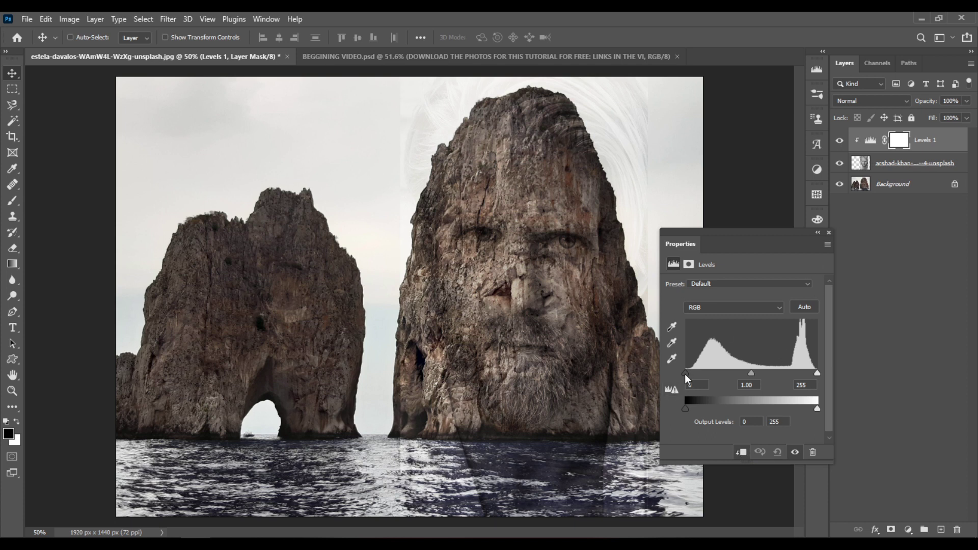
left_click_drag(685, 374, 713, 375)
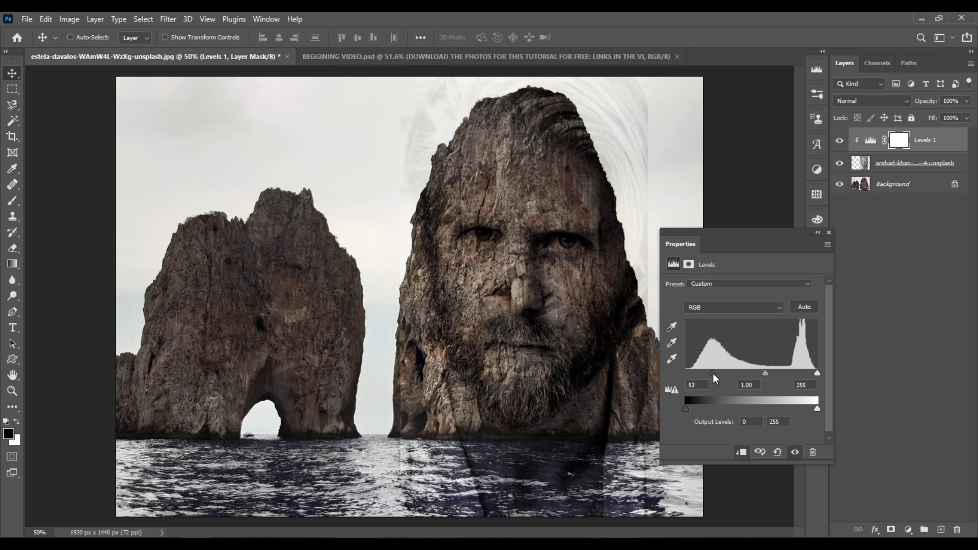
left_click_drag(818, 374, 796, 376)
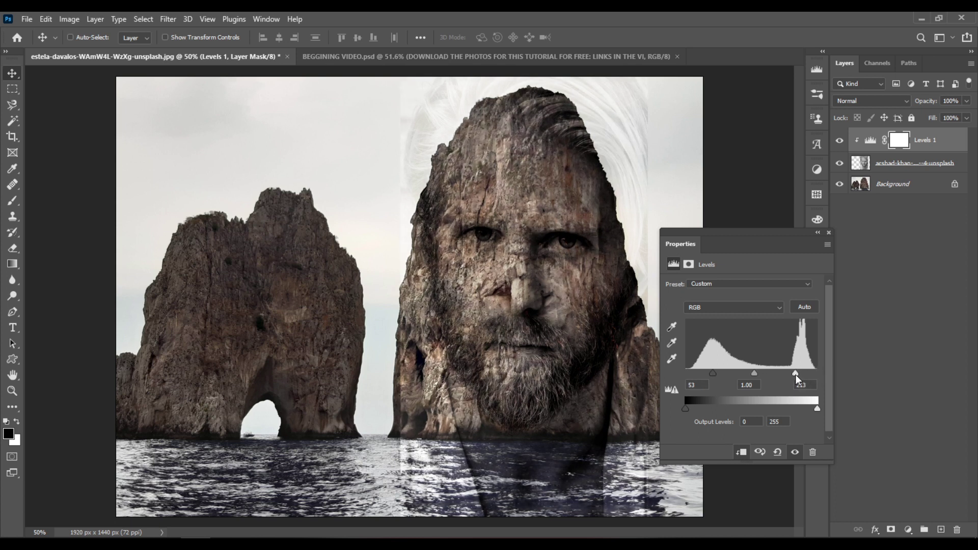
left_click(828, 234)
Step: Rename the man's photo layer to 'face'
left_click(904, 168)
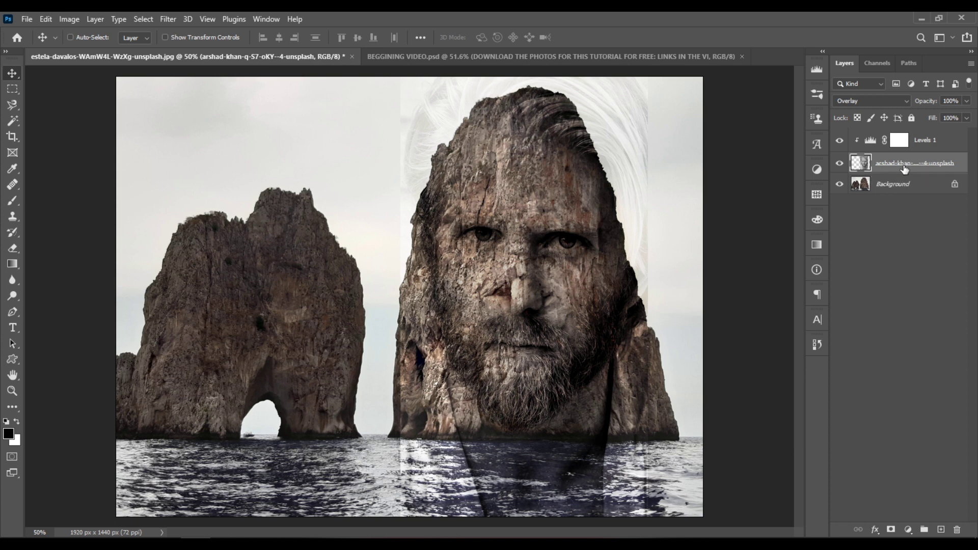
double_click(905, 164)
type("face")
key("Return")
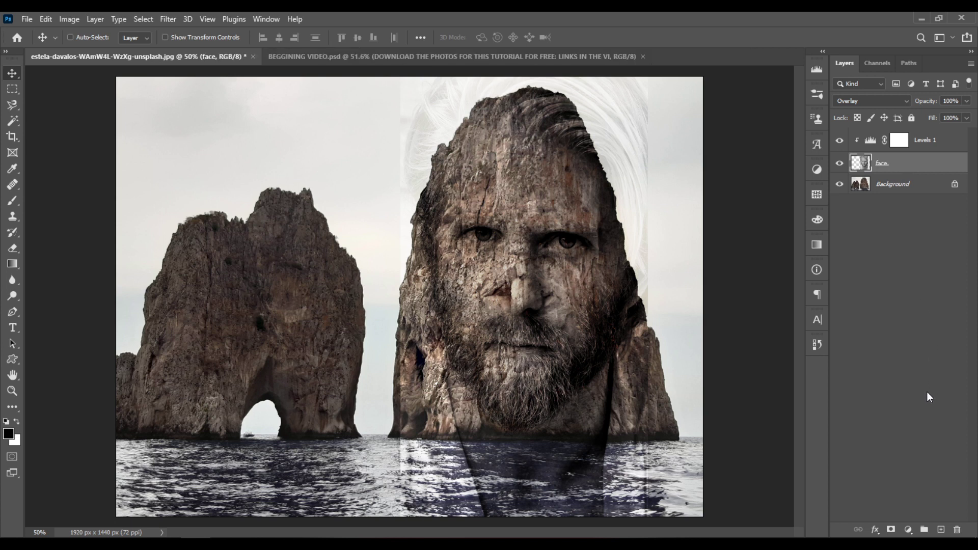
Step: Add a black Hide All layer mask to the face layer
left_click(98, 18)
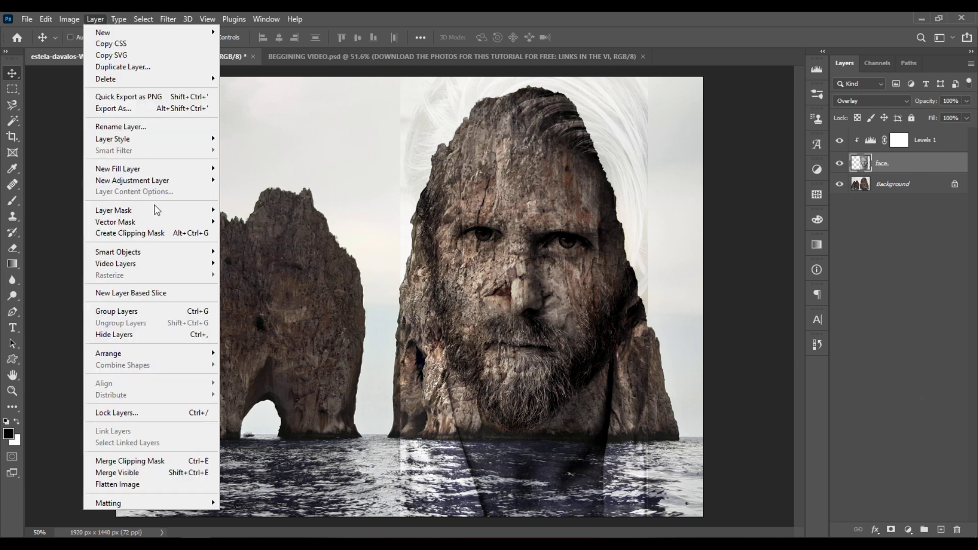
mouse_move(157, 209)
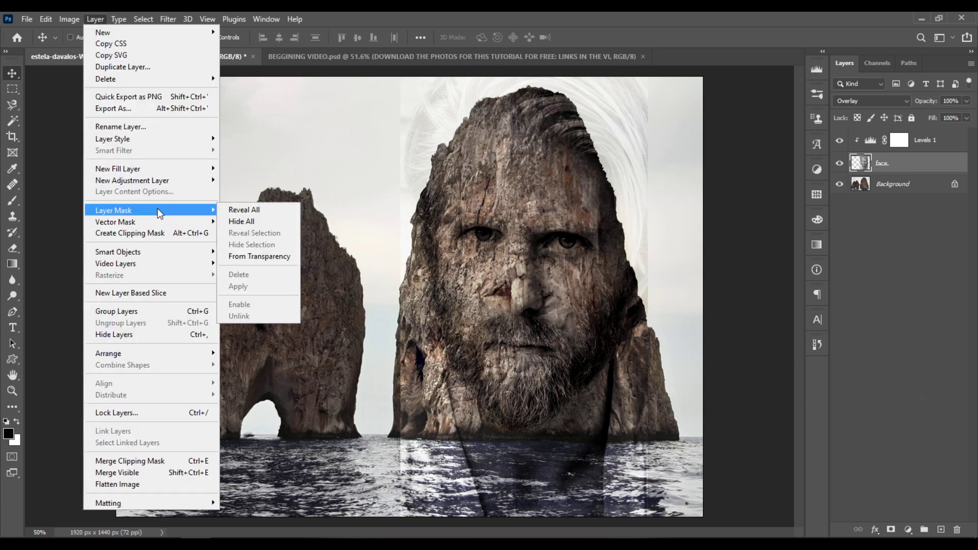
left_click(275, 222)
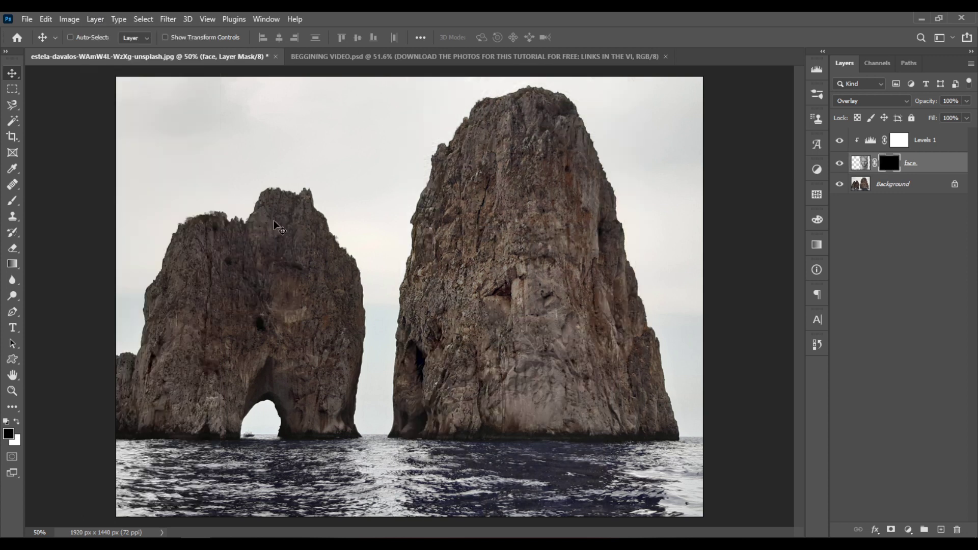
Step: Set up a soft round Brush at 340 px size with 0% hardness
left_click(12, 201)
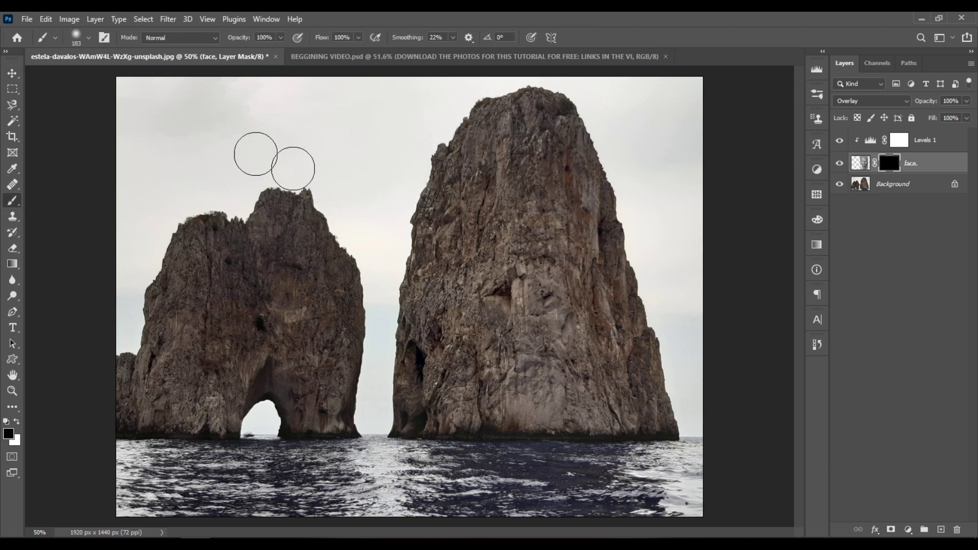
right_click(298, 135)
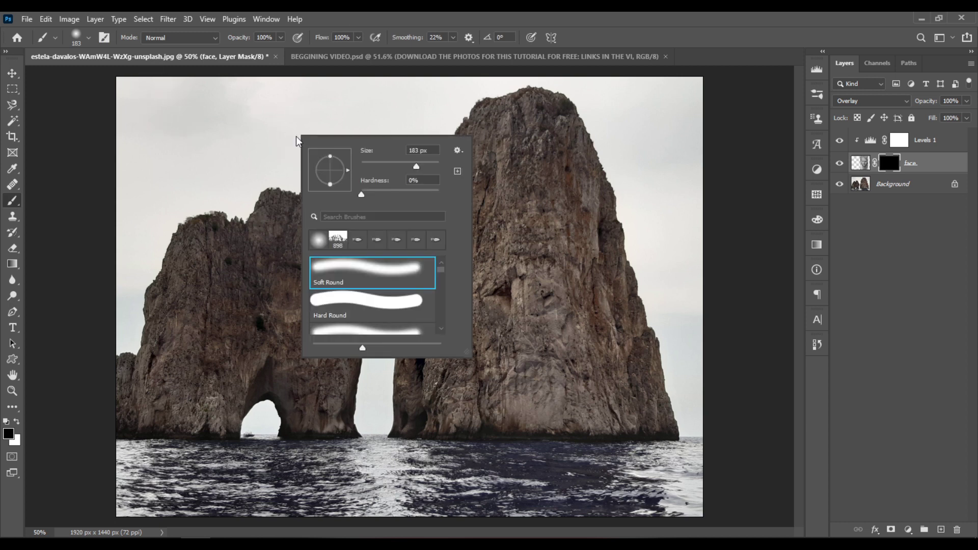
left_click(427, 168)
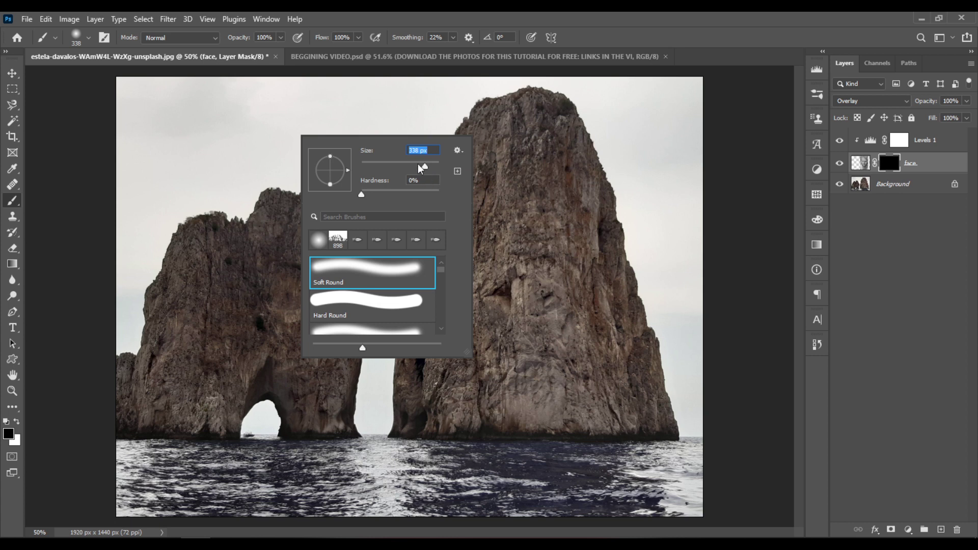
left_click(429, 149)
left_click_drag(433, 151, 415, 150)
type("40")
key("Return")
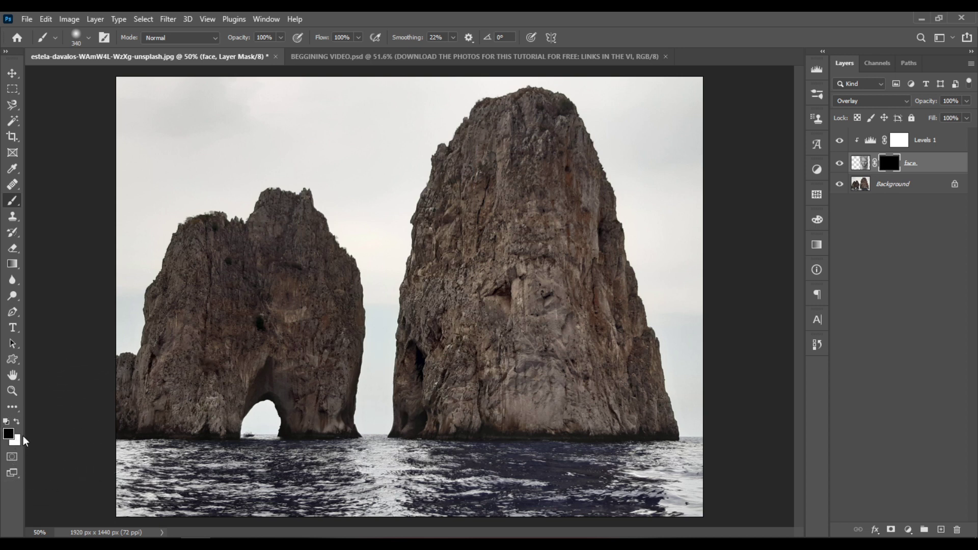
Step: Make white the foreground painting colour
key("x")
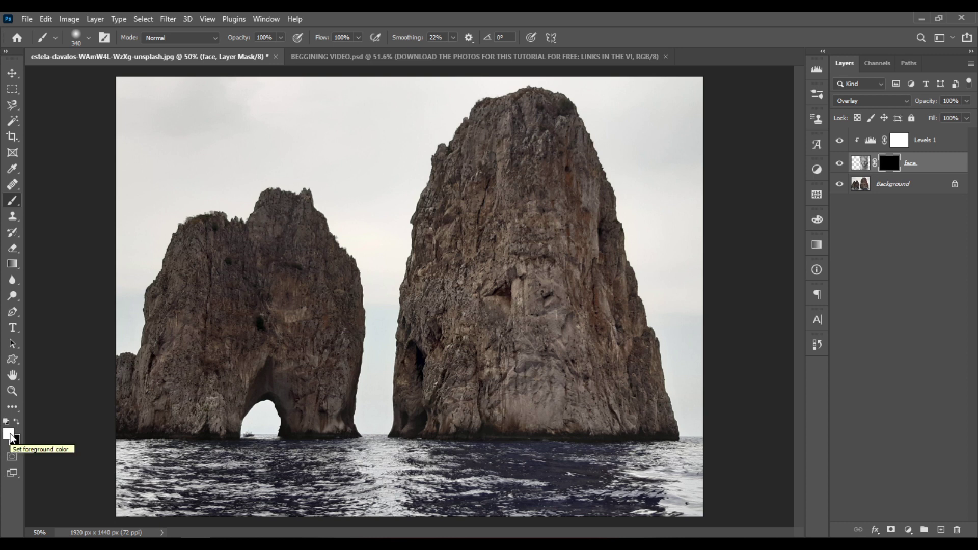
left_click(10, 436)
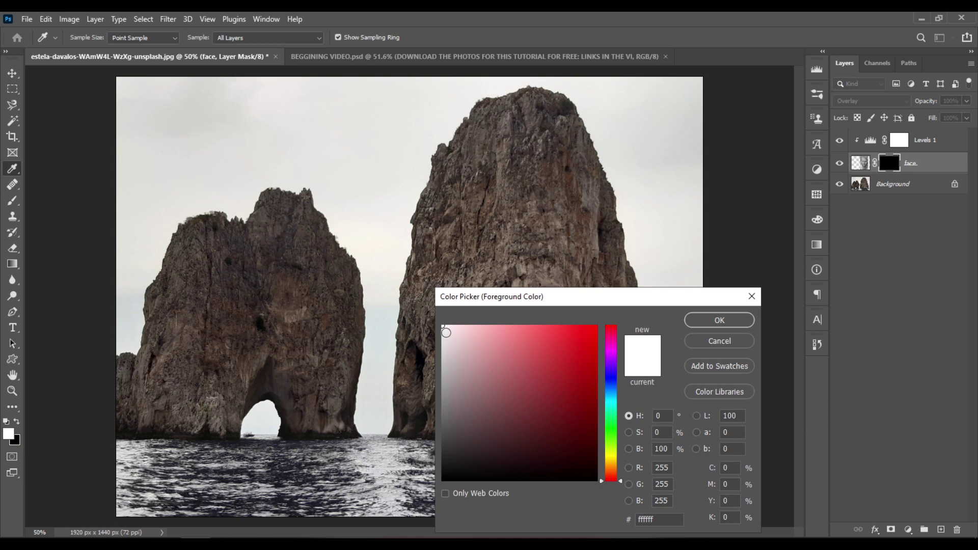
left_click(731, 326)
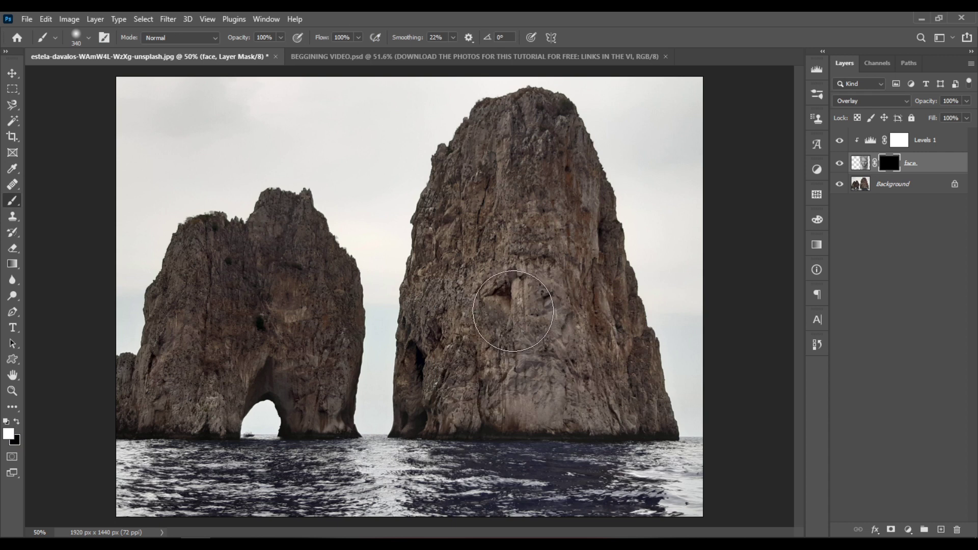
Step: Paint white on the mask to reveal the eyes, nose, mouth, beard and forehead on the right rock
mouse_move(515, 305)
left_mouse_down()
mouse_move(509, 272)
mouse_move(531, 271)
mouse_move(524, 309)
mouse_move(481, 233)
mouse_move(498, 241)
mouse_move(511, 234)
mouse_move(464, 233)
mouse_move(566, 239)
mouse_move(562, 270)
mouse_move(531, 317)
mouse_move(505, 320)
mouse_move(474, 291)
mouse_move(509, 347)
mouse_move(504, 318)
mouse_move(517, 333)
mouse_move(550, 246)
mouse_move(485, 219)
mouse_move(531, 213)
mouse_move(530, 203)
mouse_move(536, 244)
mouse_move(522, 334)
mouse_move(501, 309)
mouse_move(504, 345)
mouse_move(487, 324)
mouse_move(498, 350)
mouse_move(476, 273)
mouse_move(533, 364)
mouse_move(561, 307)
mouse_move(574, 221)
mouse_move(488, 198)
mouse_move(477, 328)
mouse_move(510, 358)
left_mouse_up()
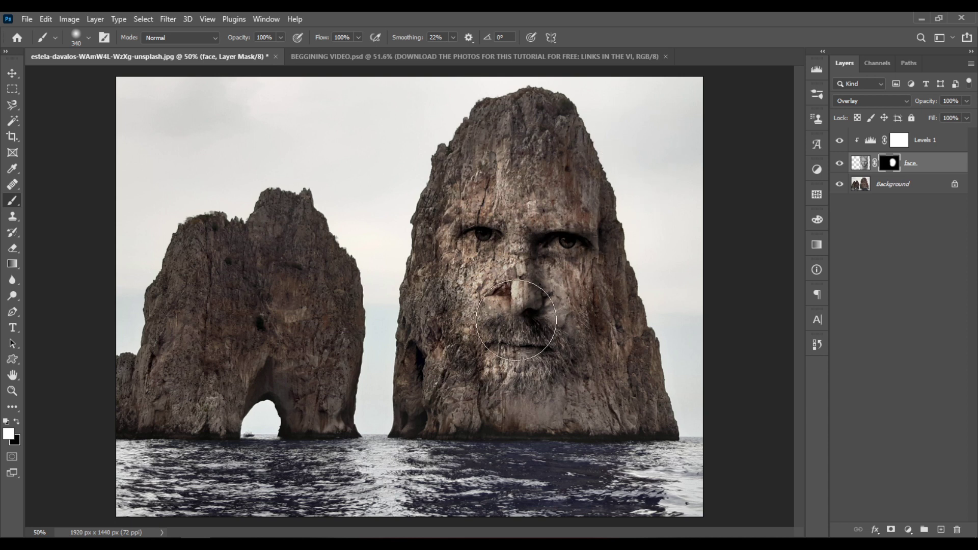
mouse_move(516, 320)
left_mouse_down()
mouse_move(509, 340)
mouse_move(522, 362)
mouse_move(535, 360)
mouse_move(568, 285)
mouse_move(560, 189)
mouse_move(558, 205)
mouse_move(453, 224)
mouse_move(499, 208)
mouse_move(500, 170)
mouse_move(522, 183)
mouse_move(522, 167)
mouse_move(549, 197)
mouse_move(545, 186)
mouse_move(474, 269)
mouse_move(473, 290)
mouse_move(498, 357)
mouse_move(517, 368)
mouse_move(518, 352)
mouse_move(586, 296)
mouse_move(591, 345)
mouse_move(542, 387)
mouse_move(533, 382)
mouse_move(573, 305)
mouse_move(571, 188)
mouse_move(582, 180)
mouse_move(600, 221)
mouse_move(598, 250)
mouse_move(611, 228)
mouse_move(604, 198)
mouse_move(601, 226)
mouse_move(512, 235)
mouse_move(436, 232)
mouse_move(445, 201)
mouse_move(436, 274)
mouse_move(441, 259)
mouse_move(449, 291)
left_mouse_up()
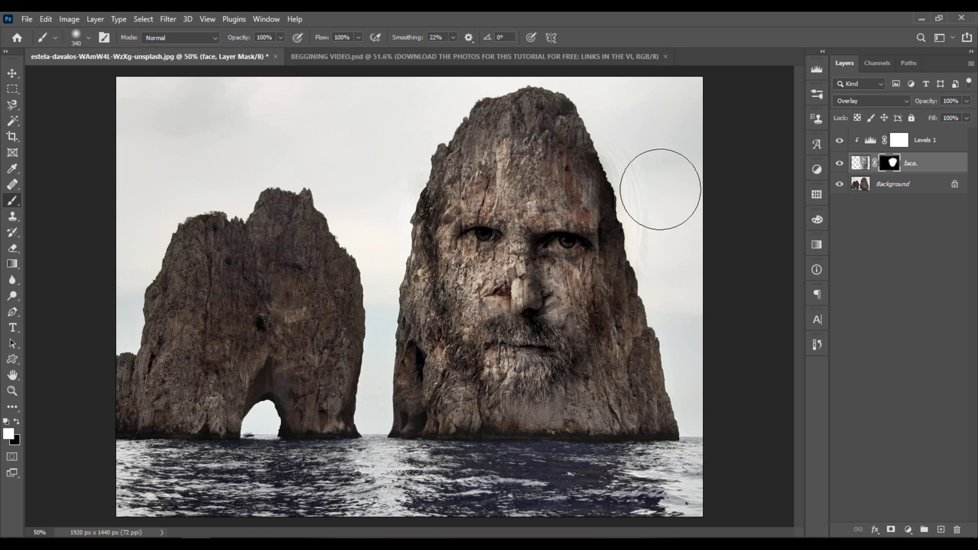
mouse_move(660, 189)
left_mouse_down()
mouse_move(605, 245)
mouse_move(586, 197)
mouse_move(462, 222)
mouse_move(428, 203)
mouse_move(438, 184)
mouse_move(449, 173)
mouse_move(443, 254)
mouse_move(423, 226)
mouse_move(479, 321)
mouse_move(511, 349)
mouse_move(548, 336)
mouse_move(510, 244)
mouse_move(467, 222)
mouse_move(574, 230)
mouse_move(506, 452)
mouse_move(517, 454)
mouse_move(535, 376)
mouse_move(529, 269)
mouse_move(512, 232)
mouse_move(572, 289)
mouse_move(511, 343)
mouse_move(499, 232)
left_mouse_up()
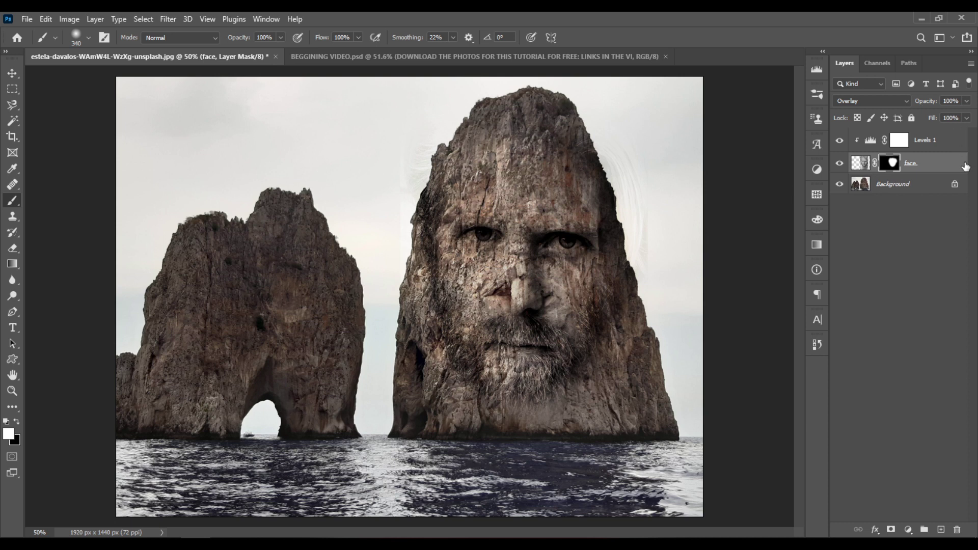
Step: Create a new empty layer named 'details' above Levels 1
left_click(950, 145)
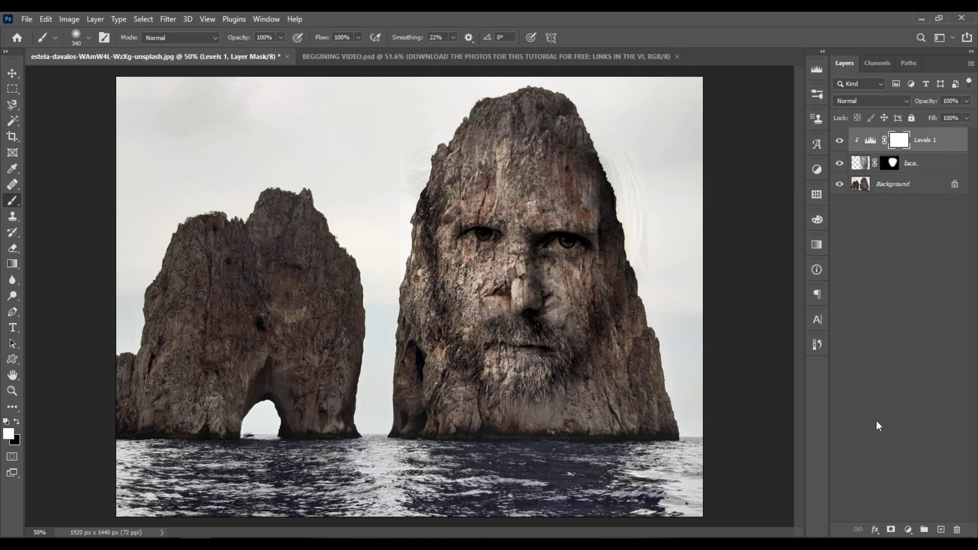
left_click(95, 19)
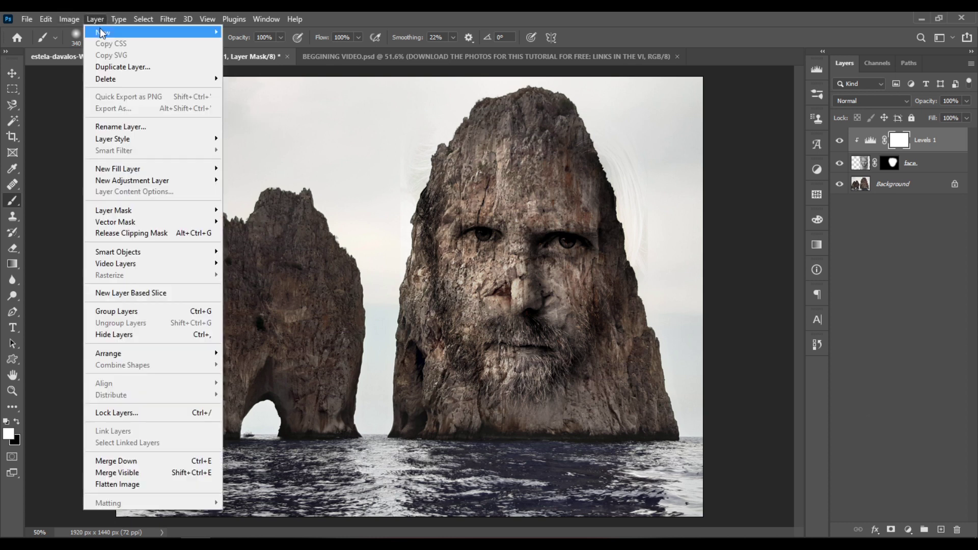
mouse_move(109, 37)
left_click(272, 32)
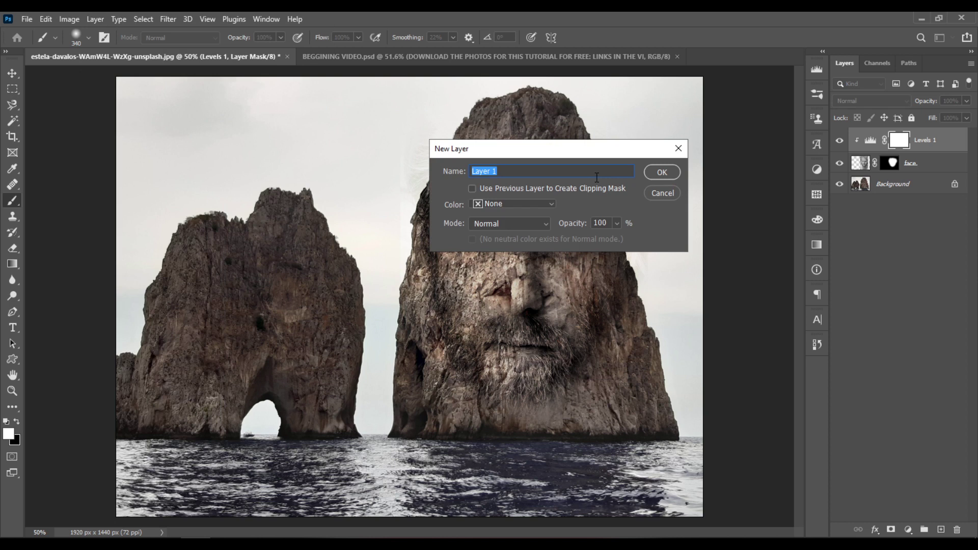
type("details")
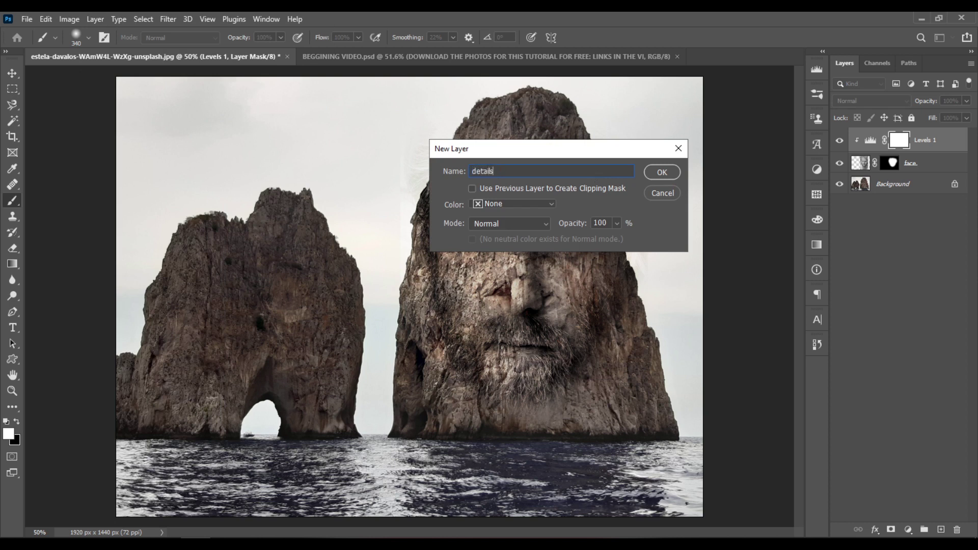
left_click(662, 173)
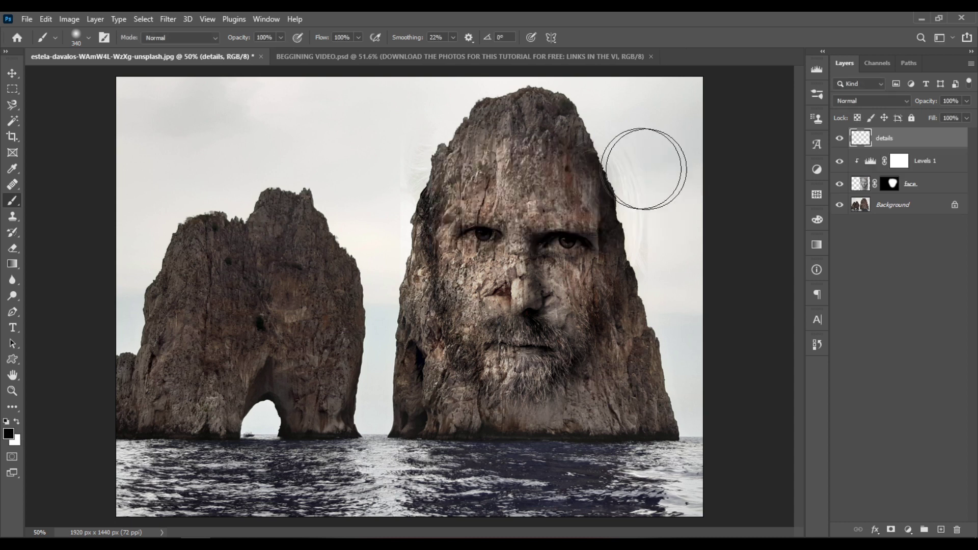
Step: Apply Image the merged composite onto details using Multiply at 100%
left_click(72, 20)
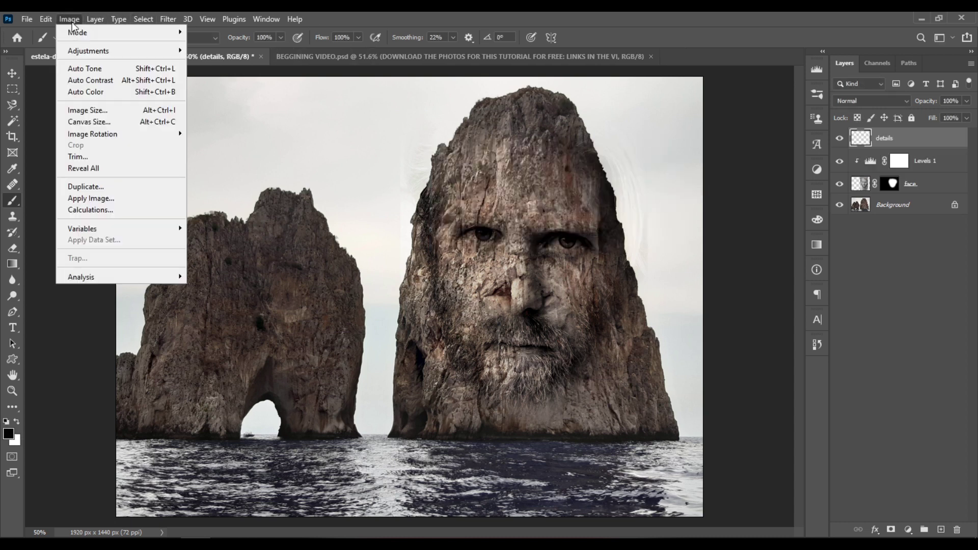
left_click(140, 198)
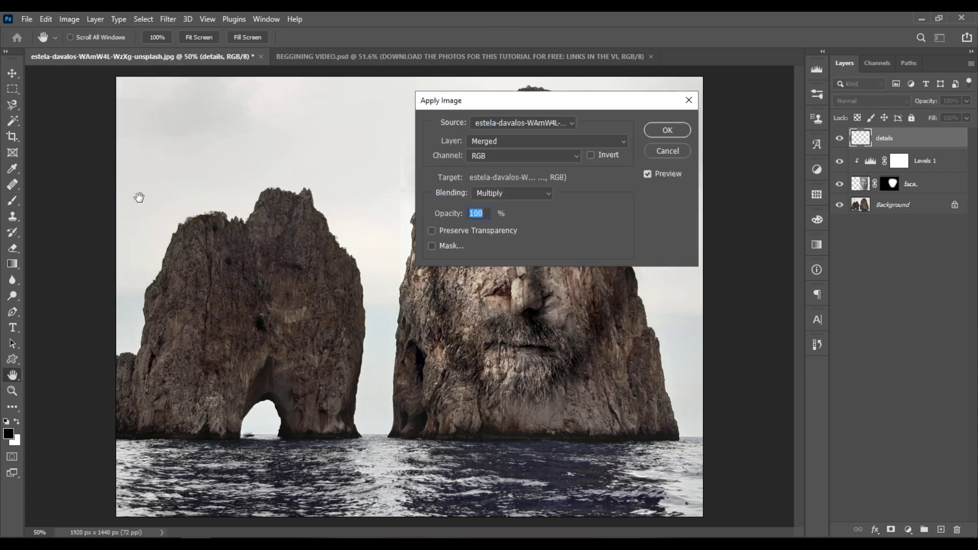
left_click(685, 133)
key("b")
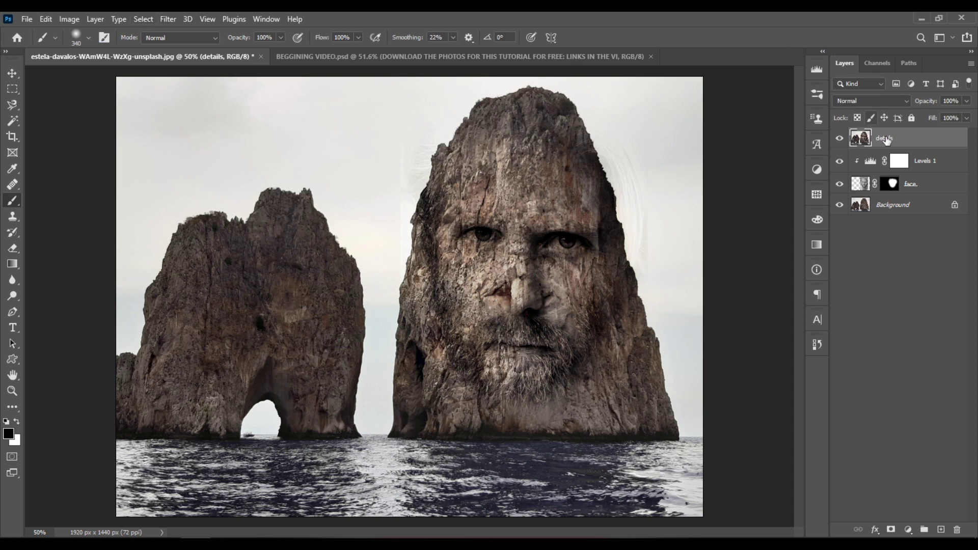
left_click(175, 19)
Step: Run the High Pass filter on the details layer with a 7-pixel radius
mouse_move(246, 280)
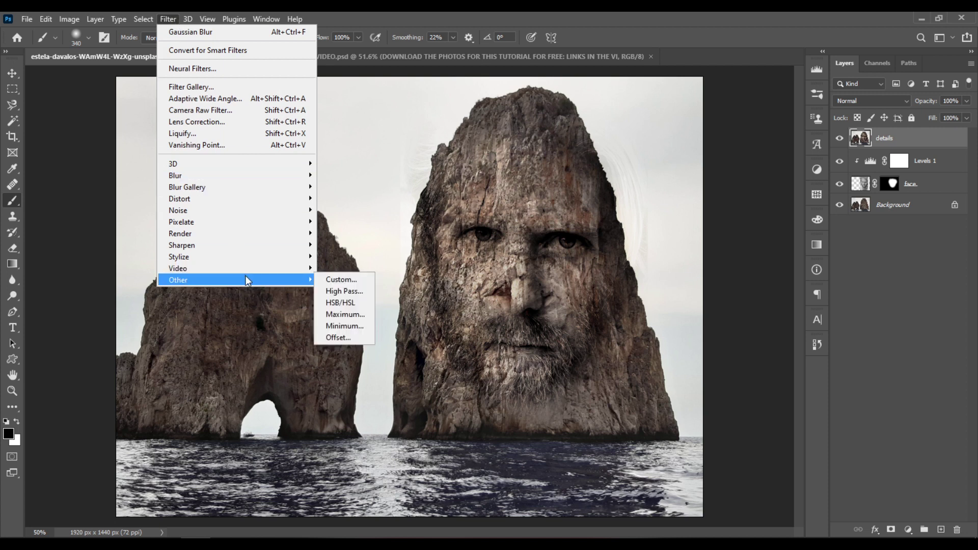
left_click(368, 291)
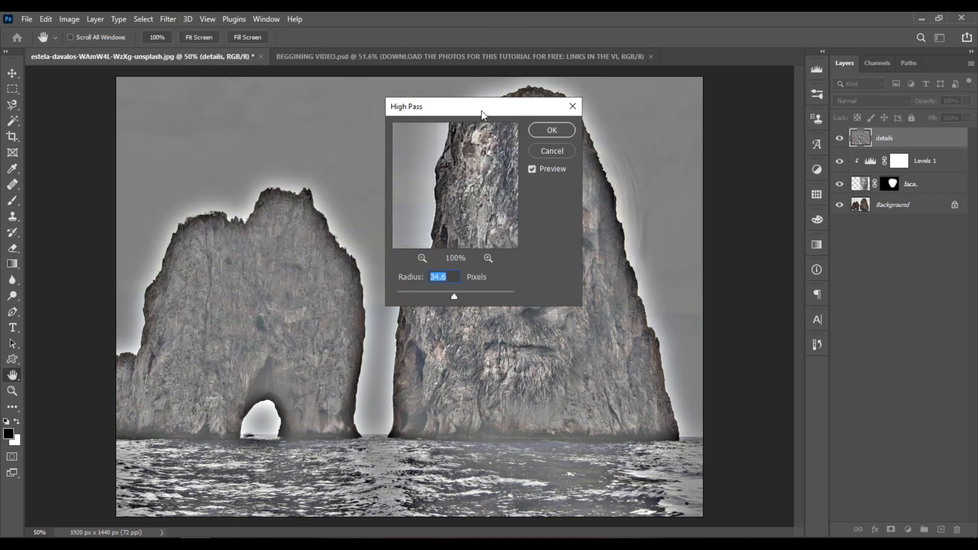
left_click_drag(481, 111, 740, 260)
left_click_drag(708, 445, 693, 444)
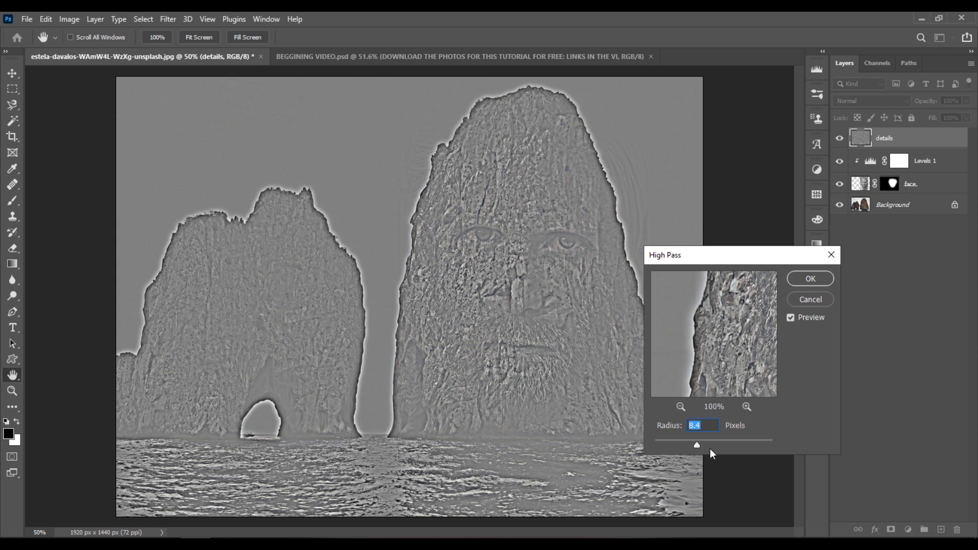
left_click_drag(693, 444, 696, 446)
type("7")
left_click(818, 280)
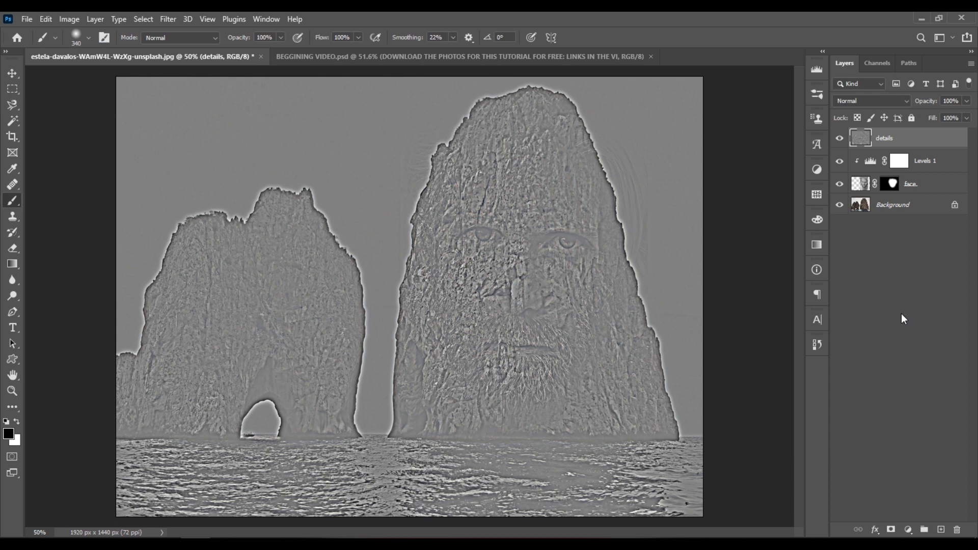
key("ctrl+l")
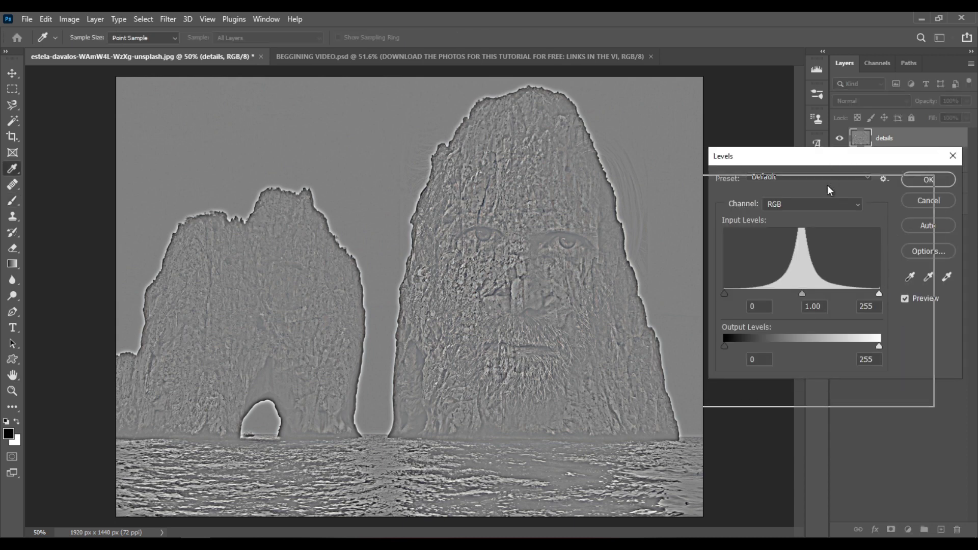
Step: Apply Levels to the details layer with inputs 52, 0.85 and 185
left_click_drag(856, 157, 838, 180)
left_click_drag(711, 315, 721, 316)
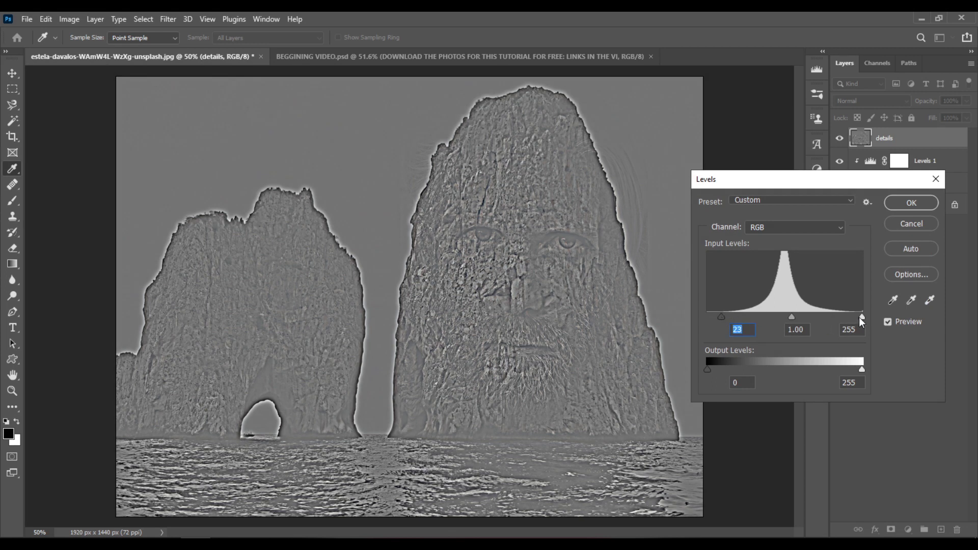
left_click_drag(860, 317, 844, 320)
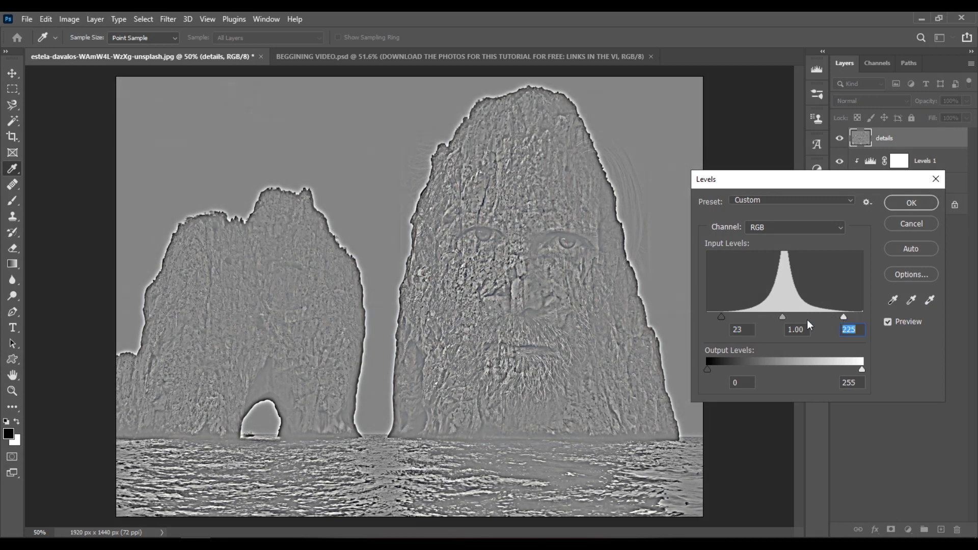
left_click_drag(784, 319, 791, 322)
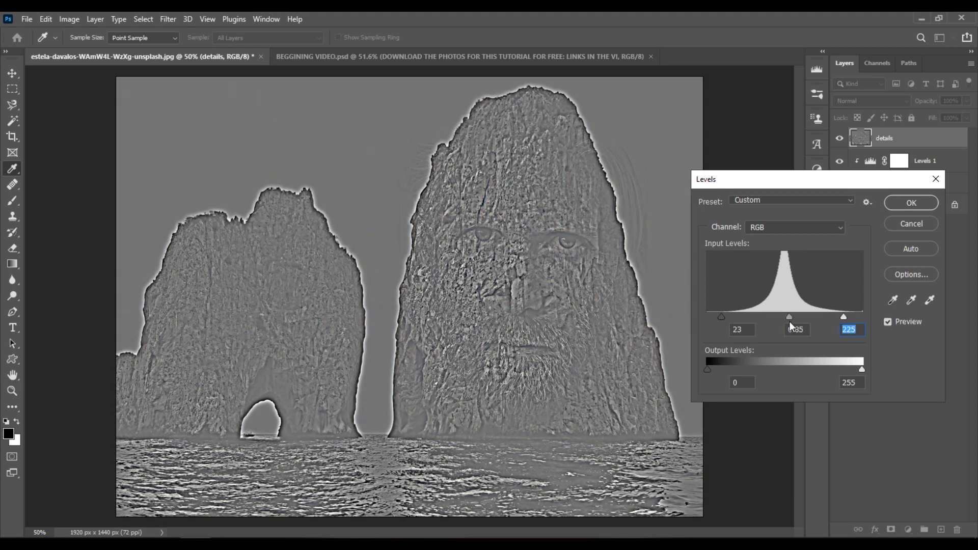
left_click_drag(789, 322, 790, 322)
left_click_drag(841, 316, 820, 316)
left_click_drag(722, 318, 742, 319)
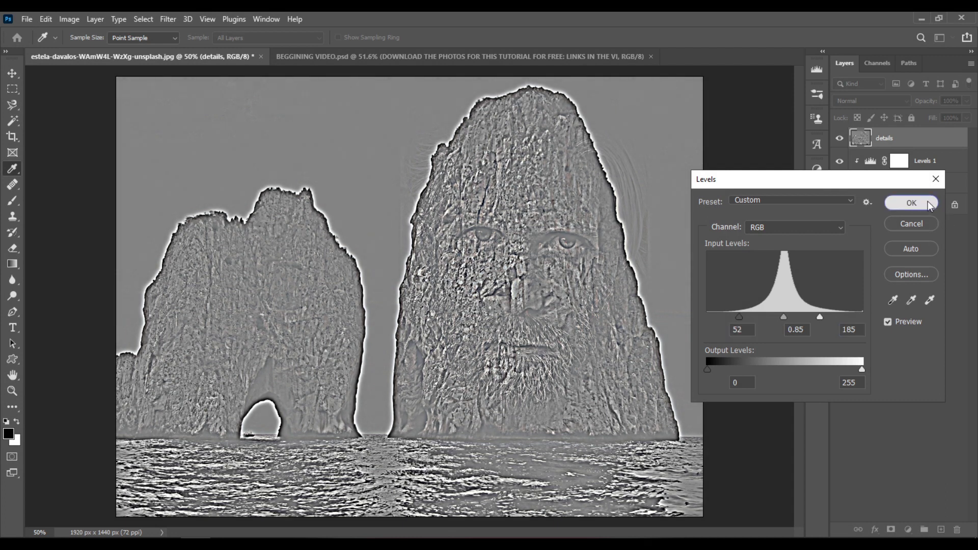
left_click(912, 203)
Step: Set the details layer to Overlay blending at 70% opacity
left_click(882, 103)
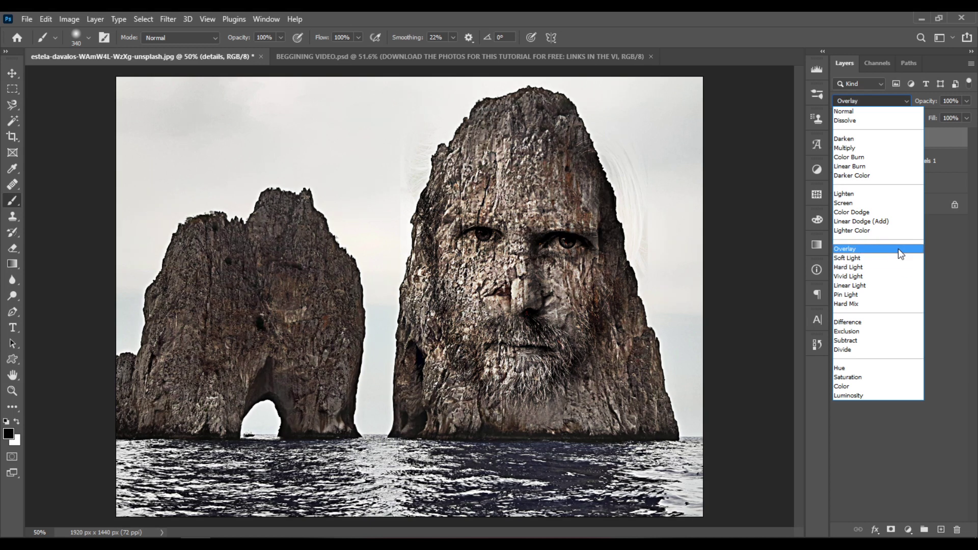
left_click(898, 249)
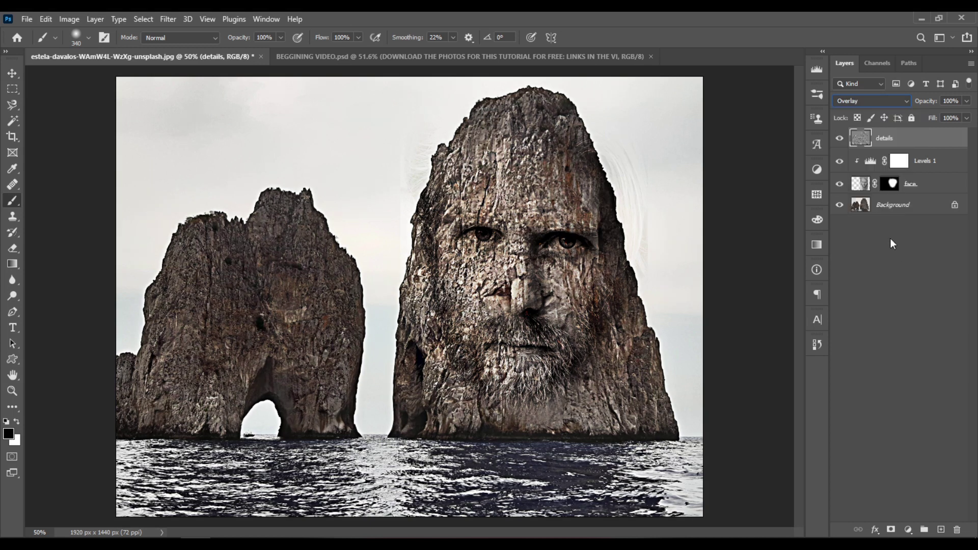
left_click(841, 139)
left_click(840, 140)
left_click(966, 101)
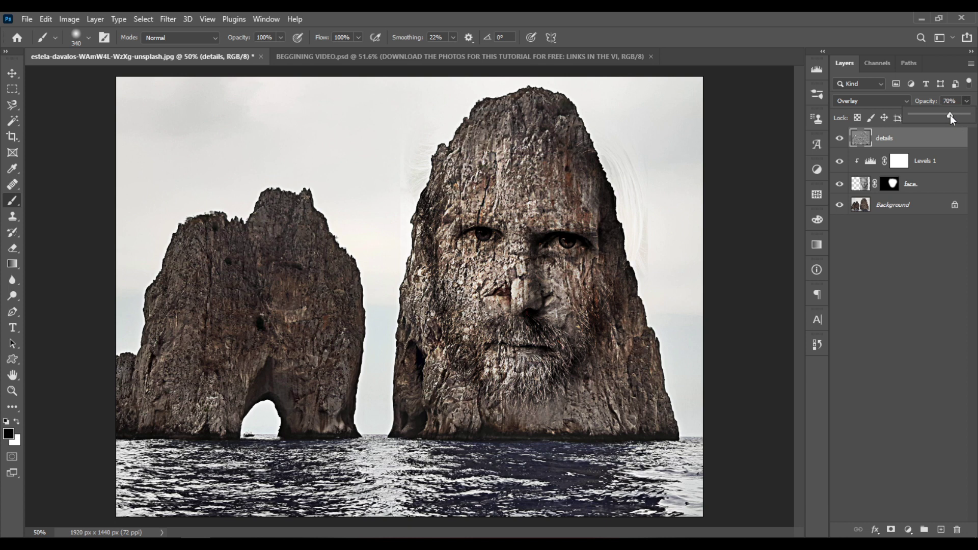
left_click(962, 249)
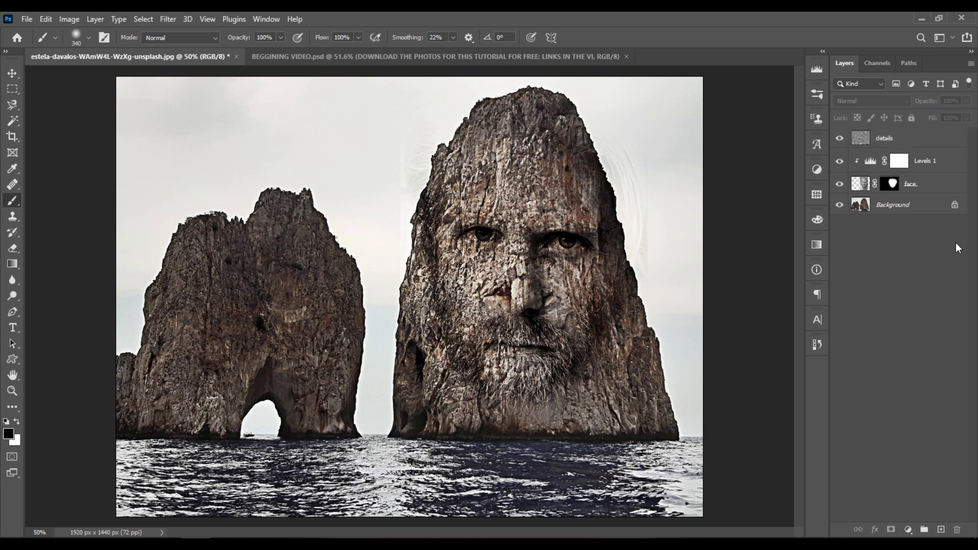
Step: Add a Hide All black layer mask to the details layer
left_click(97, 19)
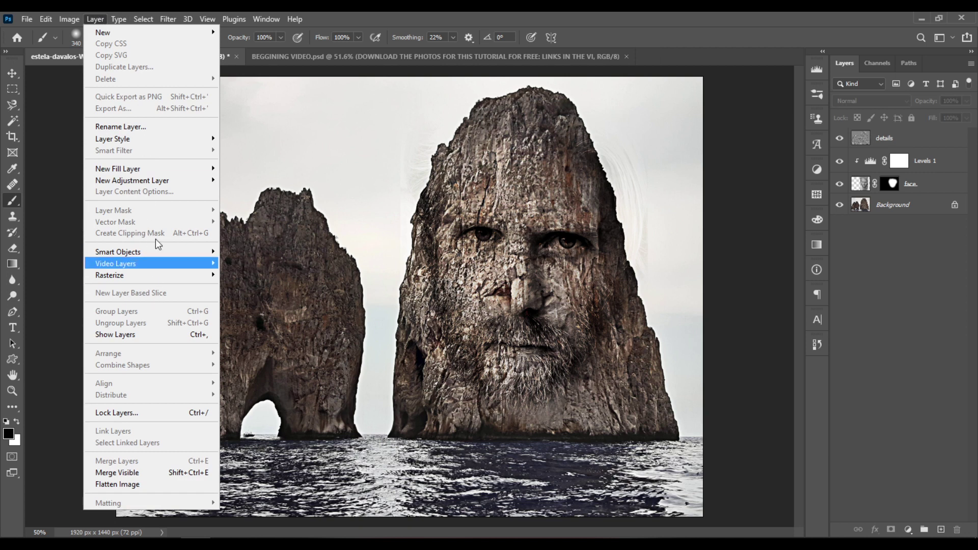
left_click(888, 230)
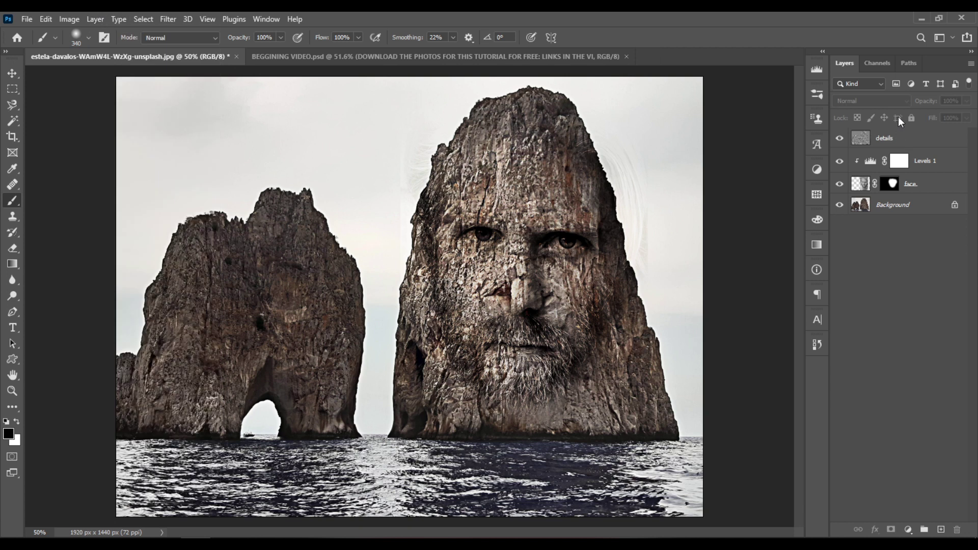
left_click(891, 139)
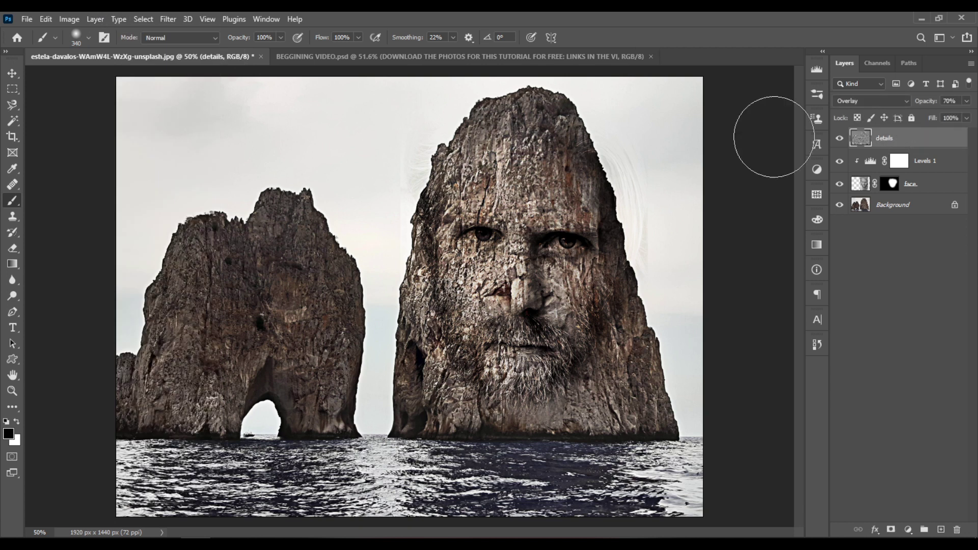
left_click(95, 19)
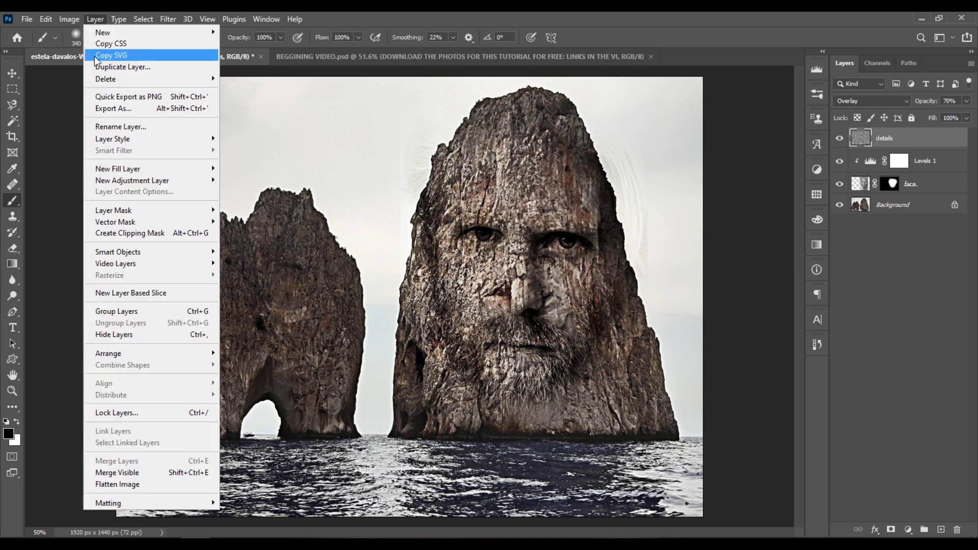
mouse_move(159, 212)
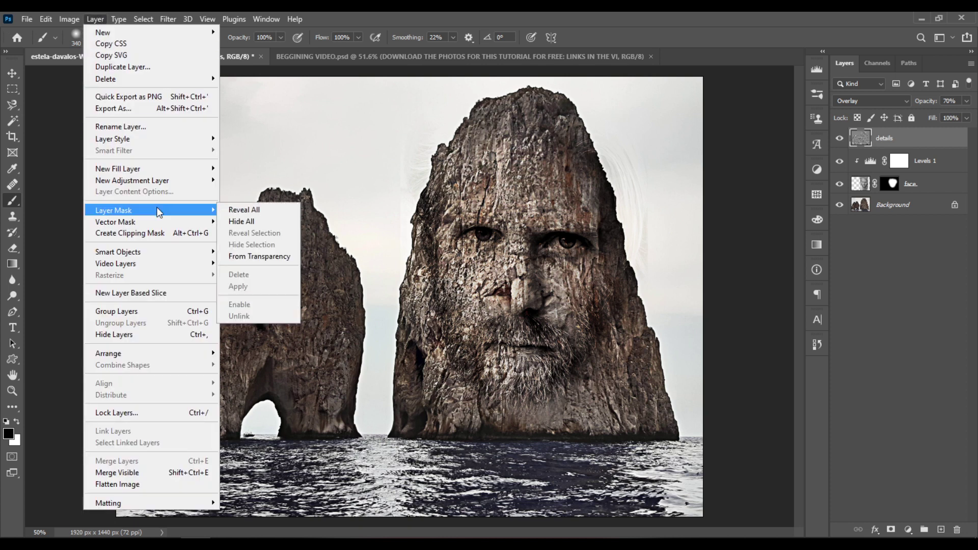
left_click(277, 223)
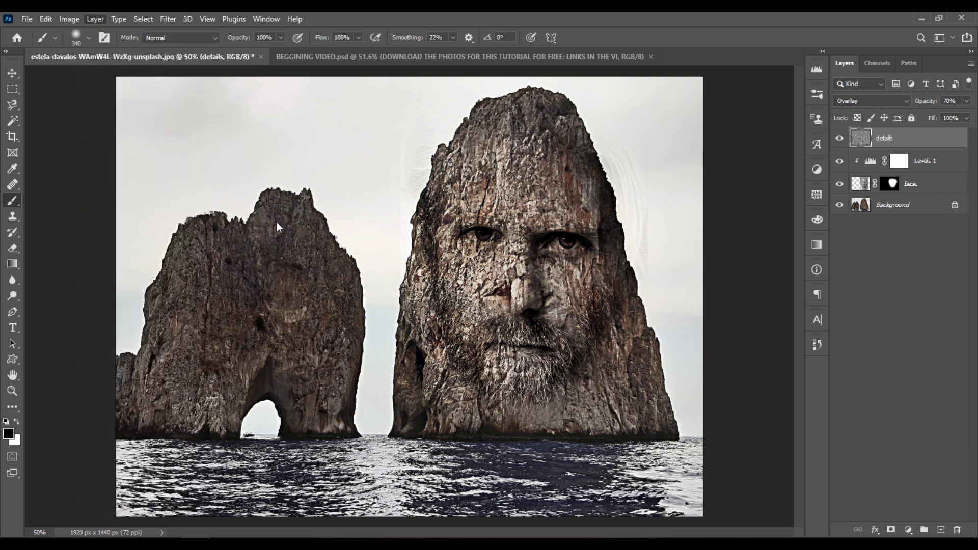
Step: Make white the foreground colour and set the brush opacity to 50%
key("x")
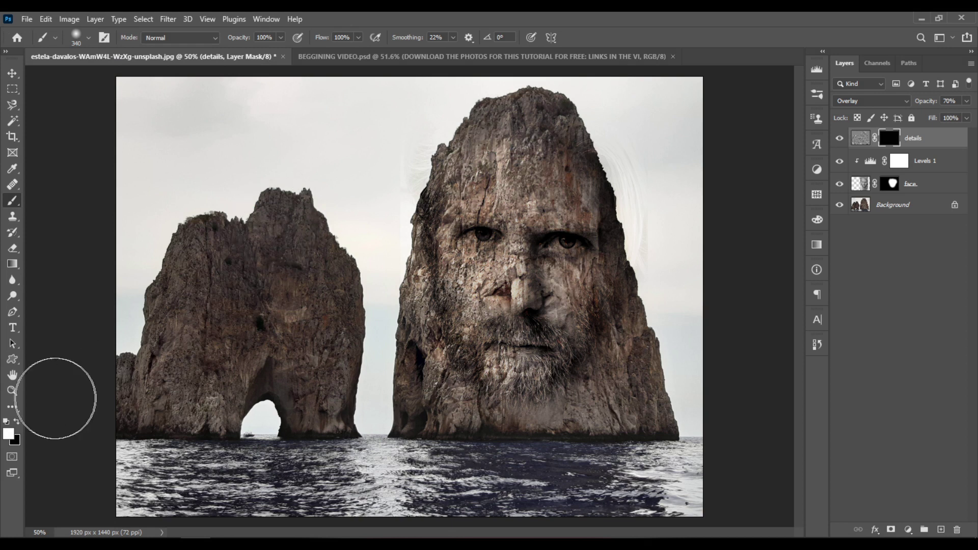
left_click(9, 435)
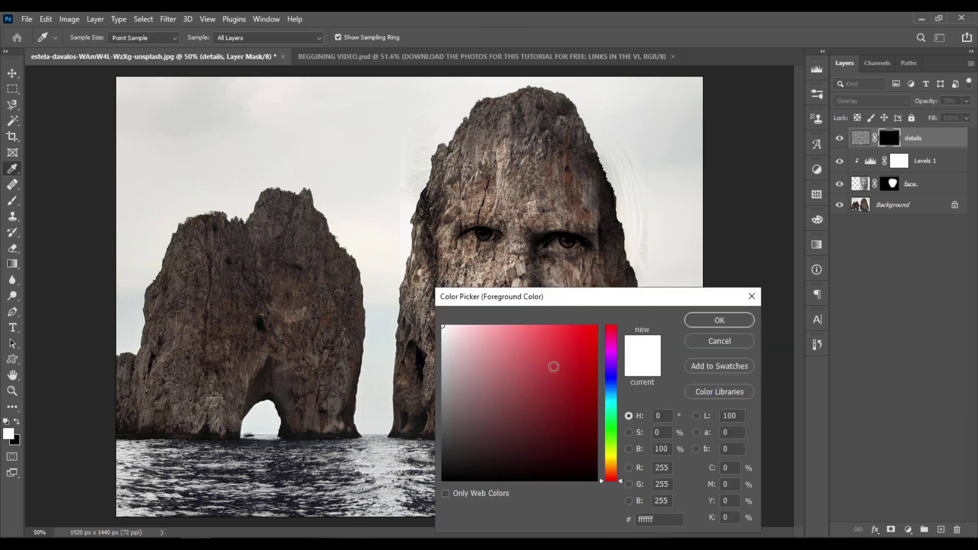
left_click(719, 320)
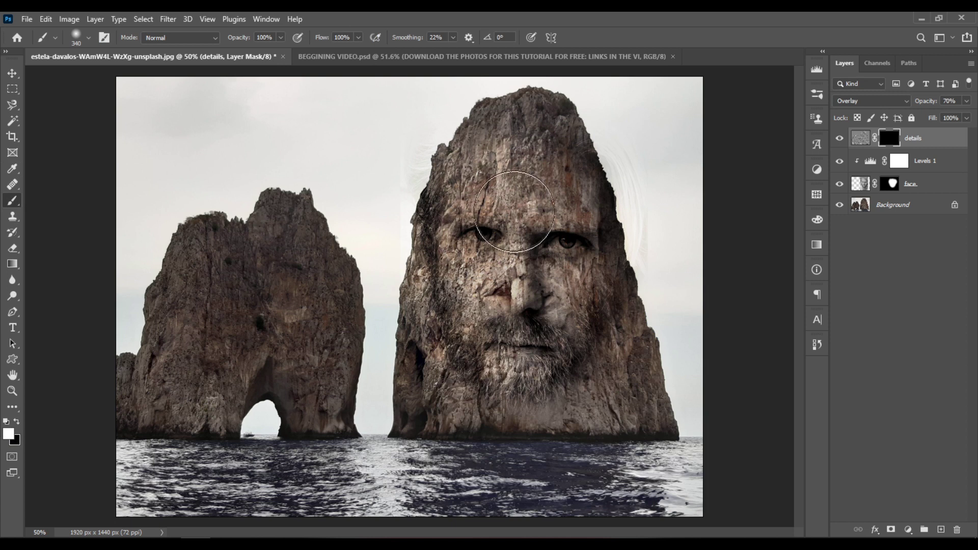
left_click(280, 38)
left_click_drag(283, 51, 263, 56)
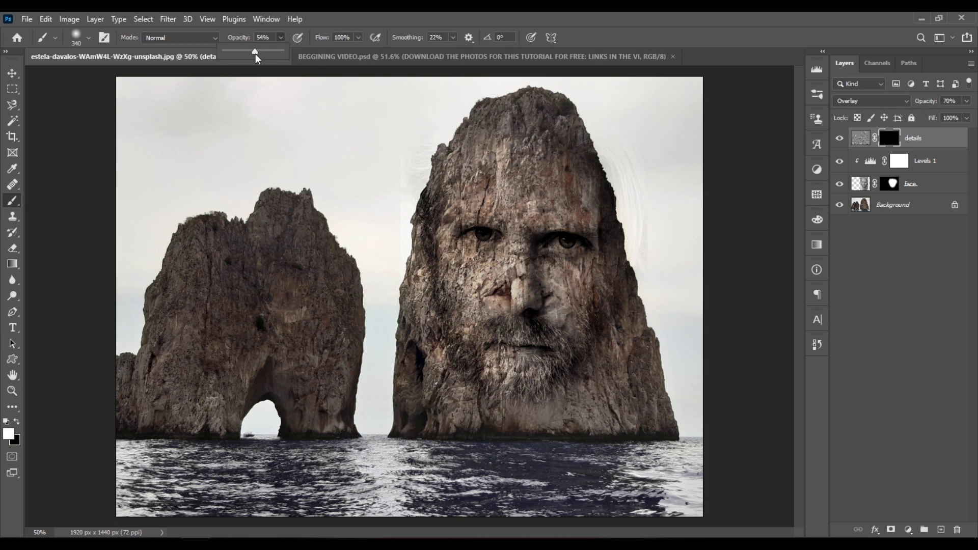
left_click(380, 23)
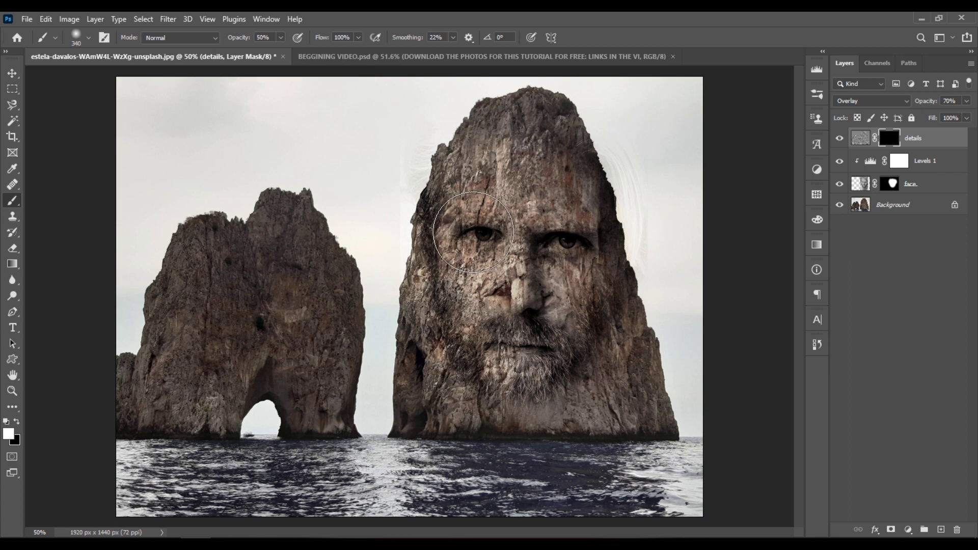
Step: Paint the details mask white over the eyes and nose with a 340 px soft brush, then trim near the nose in black
right_click(498, 217)
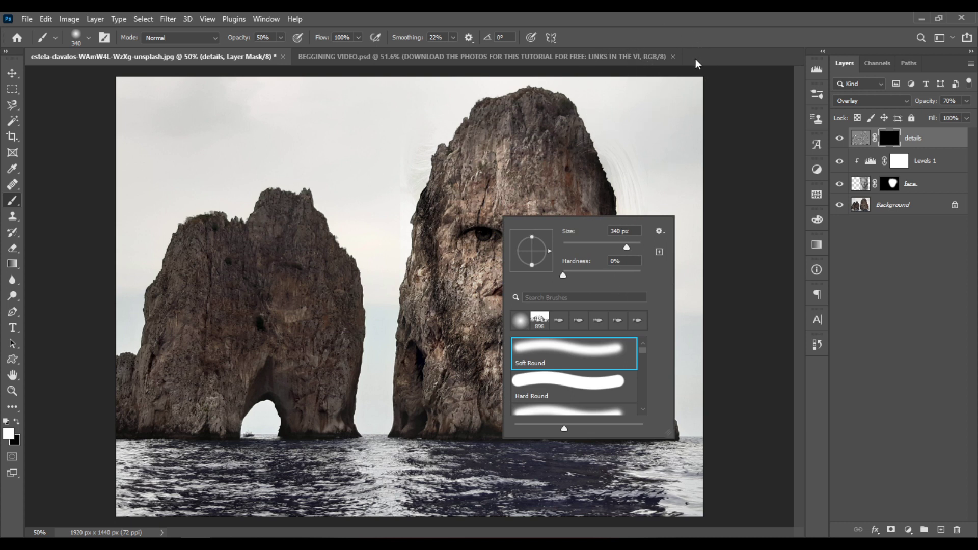
mouse_move(546, 237)
left_mouse_down()
mouse_move(476, 235)
mouse_move(568, 237)
mouse_move(541, 245)
mouse_move(479, 234)
left_mouse_up()
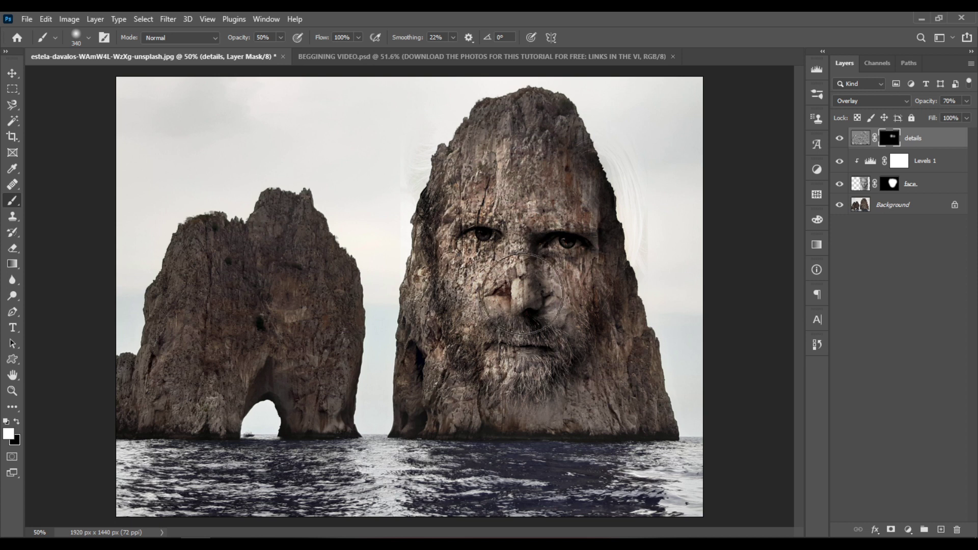
left_click_drag(523, 294, 538, 293)
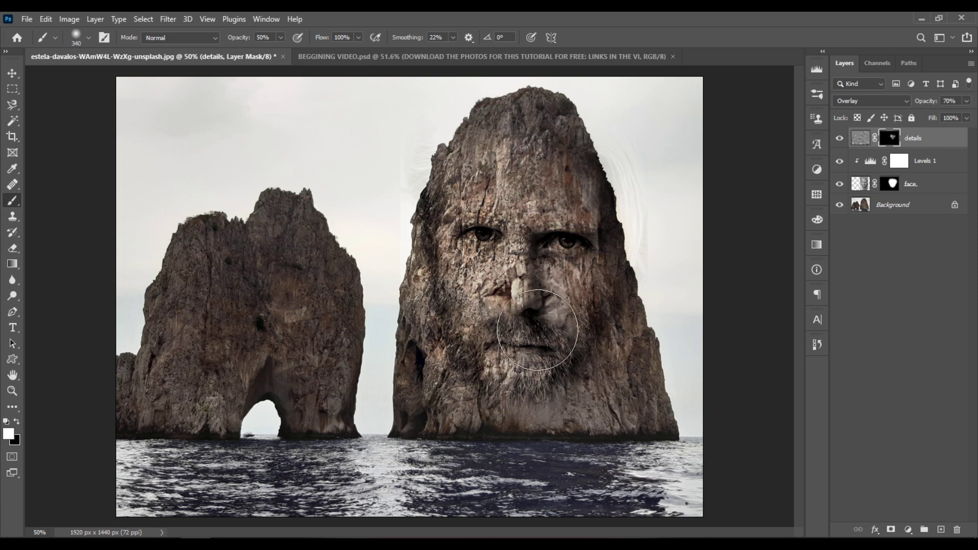
key("bracketleft")
key("bracketleft")
key("bracketleft")
key("x")
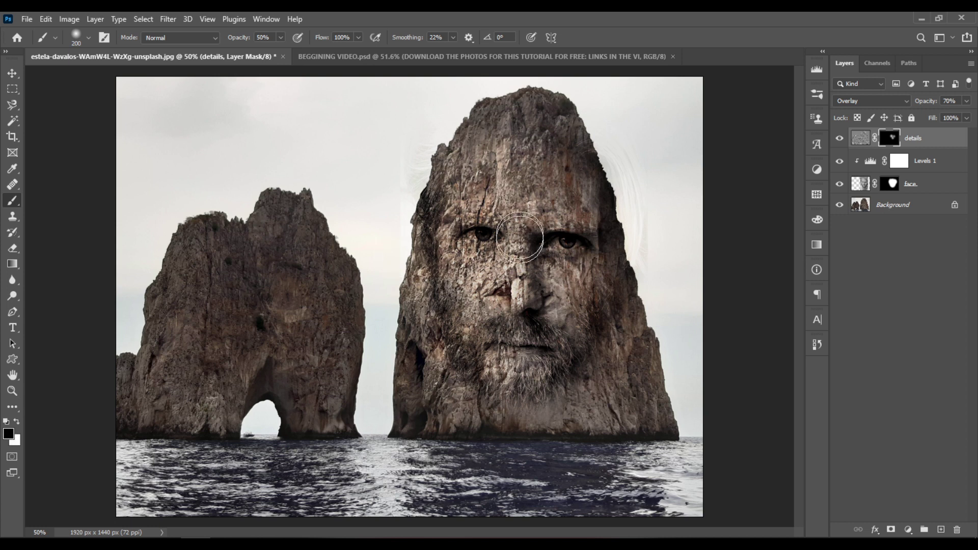
mouse_move(500, 295)
left_mouse_down()
mouse_move(489, 278)
mouse_move(567, 300)
mouse_move(544, 300)
mouse_move(563, 306)
mouse_move(535, 339)
mouse_move(595, 252)
mouse_move(607, 258)
left_mouse_up()
left_click(896, 184)
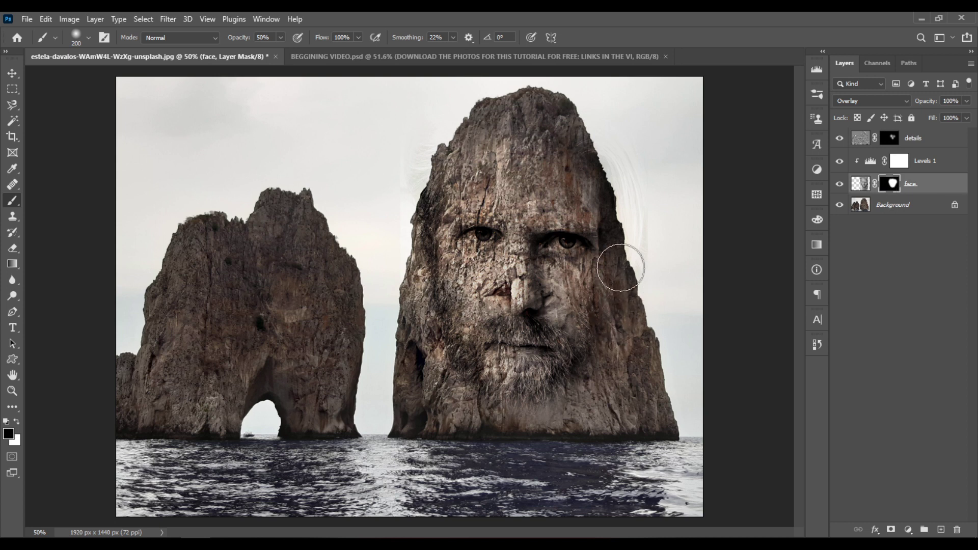
Step: Paint the face mask in black and white to blend the right cheek and the rock's left edge
mouse_move(620, 268)
left_mouse_down()
mouse_move(613, 327)
mouse_move(590, 349)
mouse_move(581, 384)
mouse_move(597, 327)
left_mouse_up()
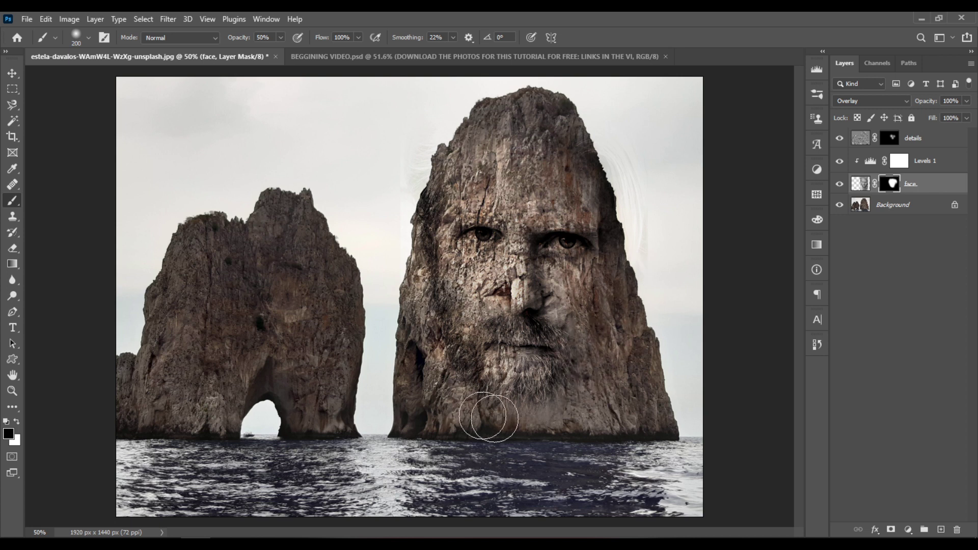
mouse_move(422, 329)
left_mouse_down()
mouse_move(413, 300)
mouse_move(434, 348)
mouse_move(435, 282)
mouse_move(435, 337)
mouse_move(436, 310)
left_mouse_up()
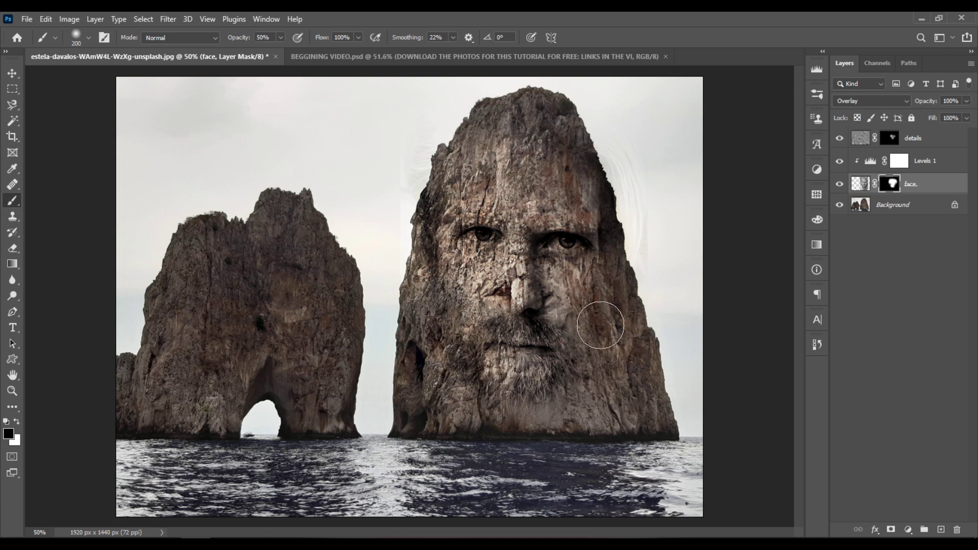
key("x")
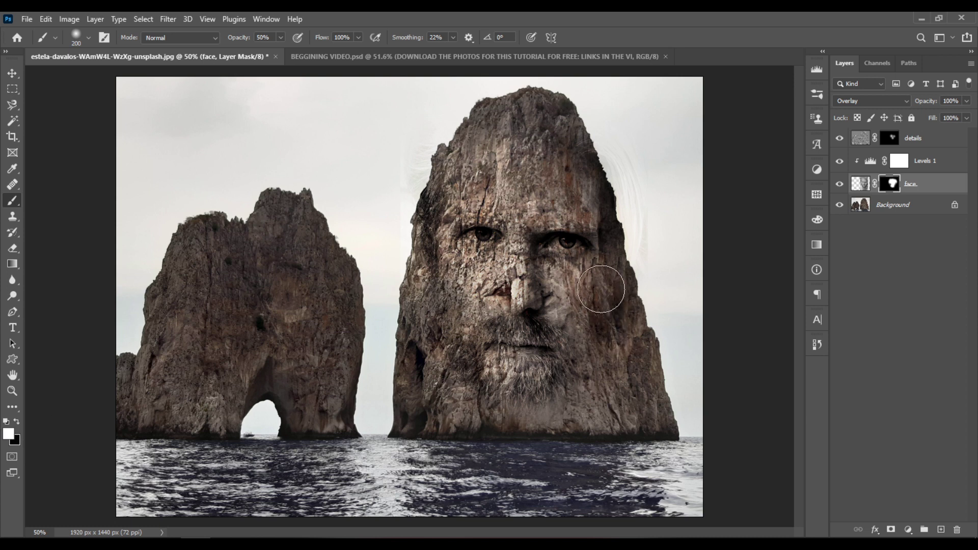
left_click_drag(600, 288, 607, 345)
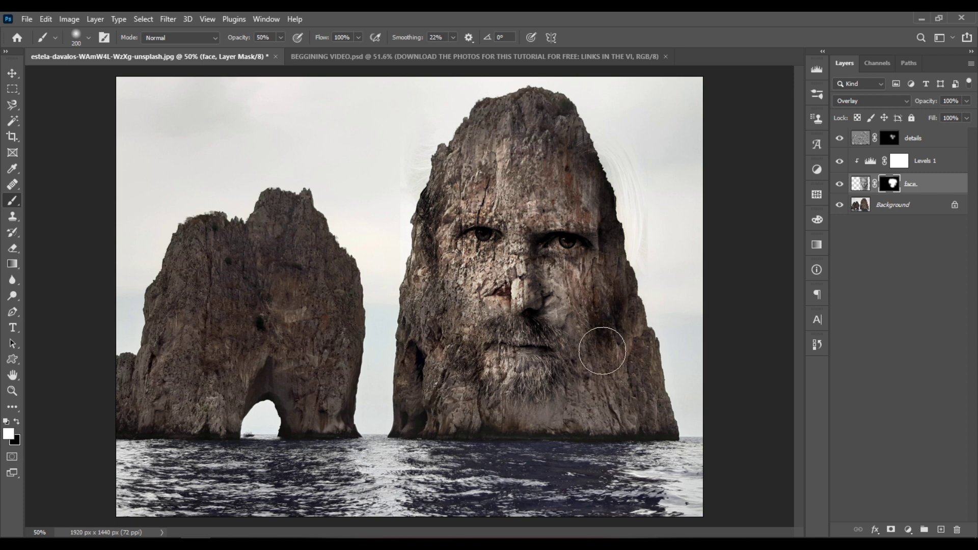
key("x")
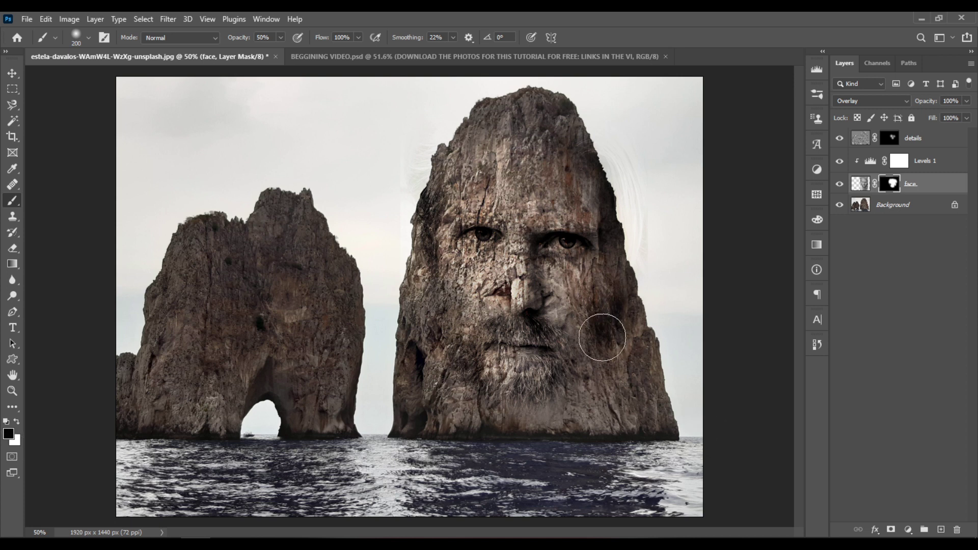
mouse_move(602, 299)
left_mouse_down()
mouse_move(604, 320)
mouse_move(607, 293)
mouse_move(620, 331)
mouse_move(599, 317)
mouse_move(602, 340)
mouse_move(605, 312)
left_mouse_up()
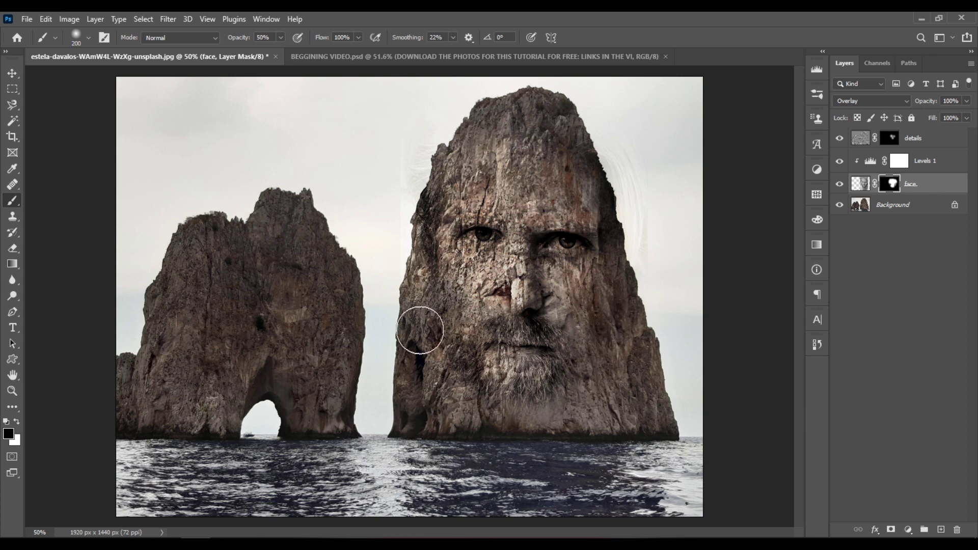
Step: Refine the face mask over both cheeks and the mustache, revealing more face with white
mouse_move(421, 331)
left_mouse_down()
mouse_move(452, 367)
mouse_move(448, 339)
mouse_move(440, 373)
mouse_move(383, 409)
mouse_move(464, 461)
mouse_move(522, 414)
mouse_move(464, 384)
mouse_move(493, 402)
mouse_move(483, 393)
mouse_move(548, 390)
mouse_move(533, 403)
mouse_move(585, 373)
mouse_move(529, 405)
mouse_move(498, 352)
mouse_move(543, 333)
mouse_move(634, 338)
mouse_move(588, 344)
mouse_move(552, 331)
mouse_move(465, 406)
mouse_move(534, 403)
mouse_move(492, 400)
mouse_move(472, 387)
mouse_move(502, 401)
mouse_move(451, 369)
left_mouse_up()
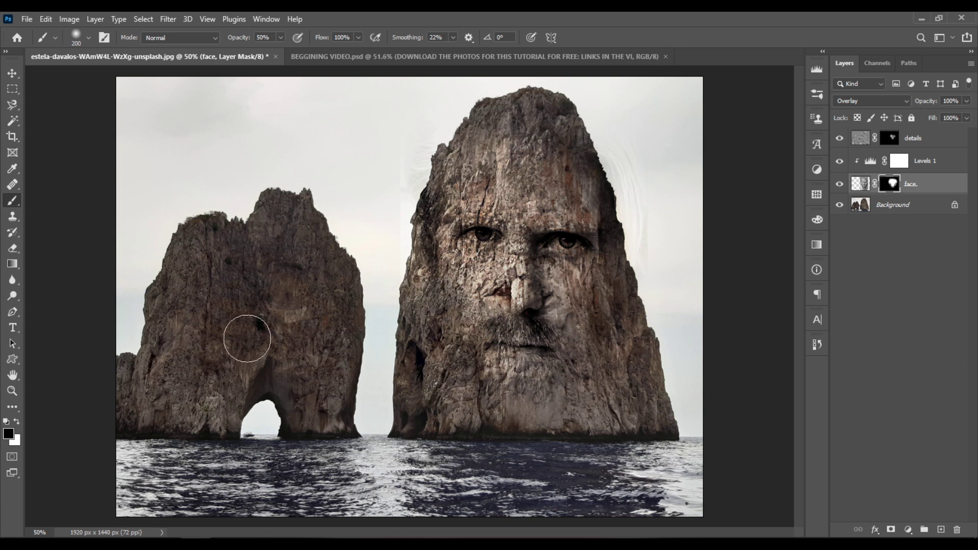
mouse_move(524, 372)
left_mouse_down()
mouse_move(545, 394)
mouse_move(503, 373)
left_mouse_up()
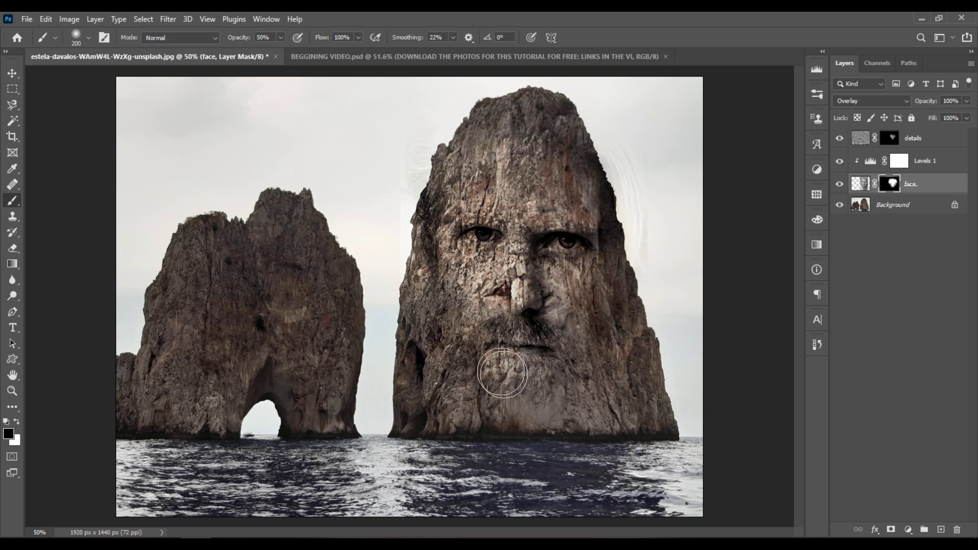
key("x")
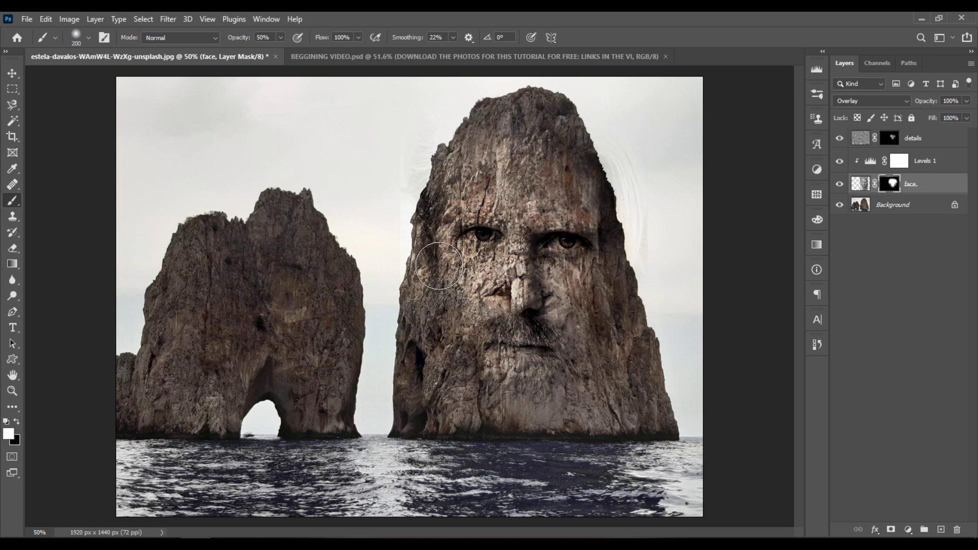
mouse_move(439, 266)
left_mouse_down()
mouse_move(445, 306)
mouse_move(433, 264)
mouse_move(442, 298)
mouse_move(470, 291)
left_mouse_up()
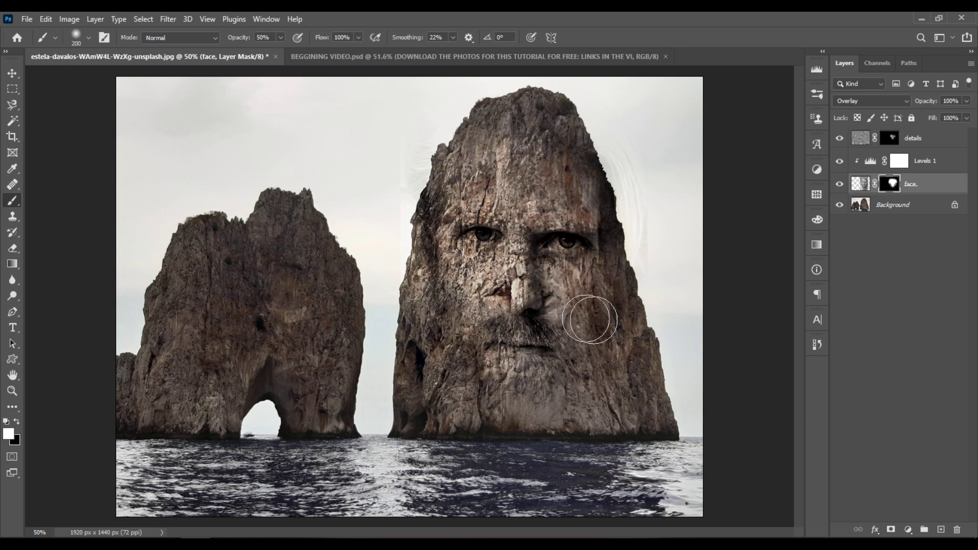
mouse_move(586, 317)
left_mouse_down()
mouse_move(601, 289)
mouse_move(590, 326)
mouse_move(605, 271)
mouse_move(597, 314)
mouse_move(599, 275)
mouse_move(602, 320)
mouse_move(614, 283)
mouse_move(626, 326)
mouse_move(623, 276)
mouse_move(629, 334)
mouse_move(597, 256)
mouse_move(603, 180)
mouse_move(603, 207)
mouse_move(583, 163)
mouse_move(589, 208)
mouse_move(566, 198)
mouse_move(570, 207)
mouse_move(542, 219)
mouse_move(513, 214)
mouse_move(493, 202)
mouse_move(510, 182)
mouse_move(498, 207)
mouse_move(452, 219)
mouse_move(440, 205)
mouse_move(439, 168)
left_mouse_up()
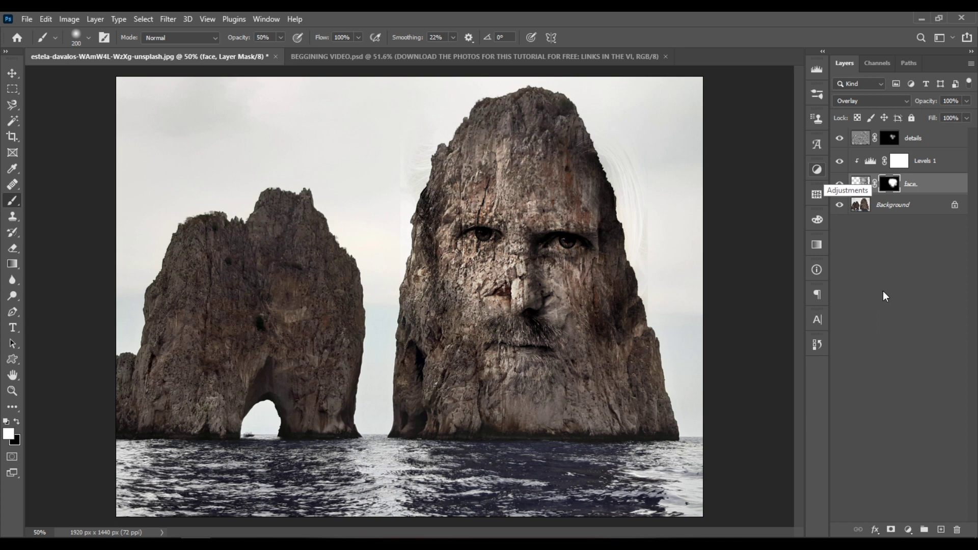
left_click(942, 142)
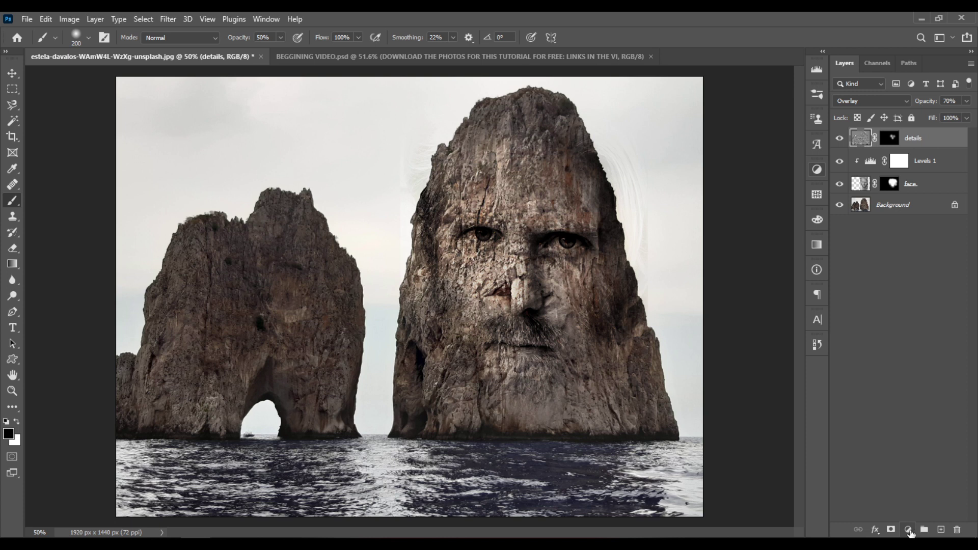
Step: Add a Levels 2 adjustment layer on top using the Increase Contrast 1 preset (10, 1.00, 245)
left_click(909, 531)
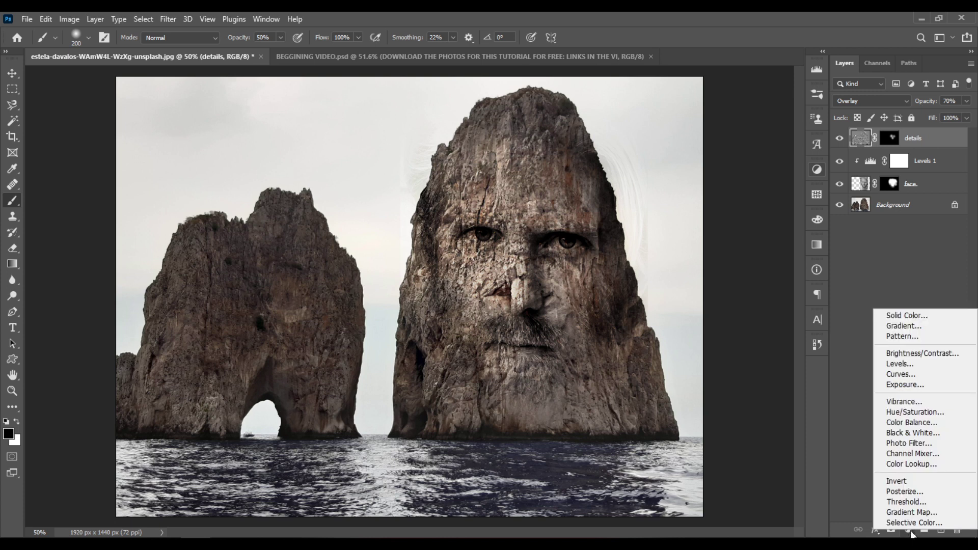
left_click(950, 365)
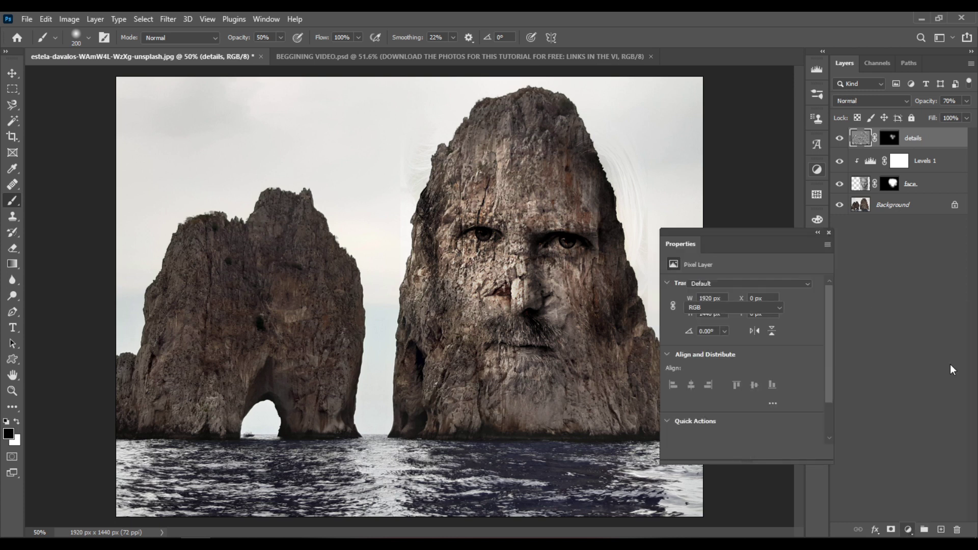
left_click(753, 283)
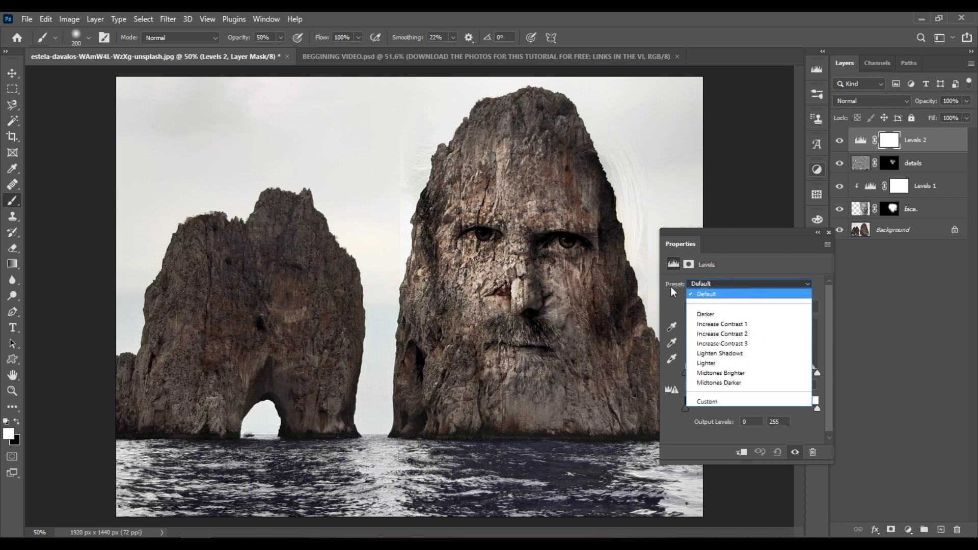
left_click(752, 326)
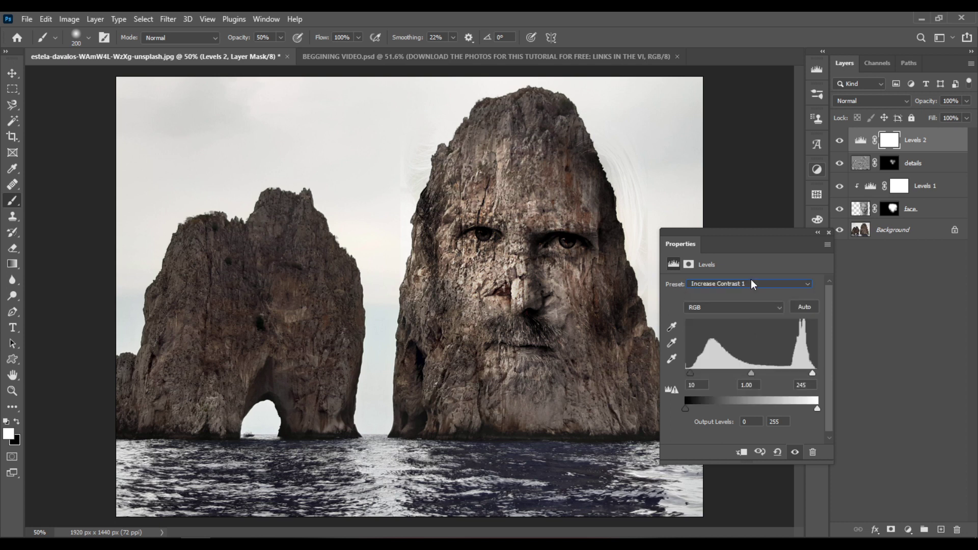
key("Down")
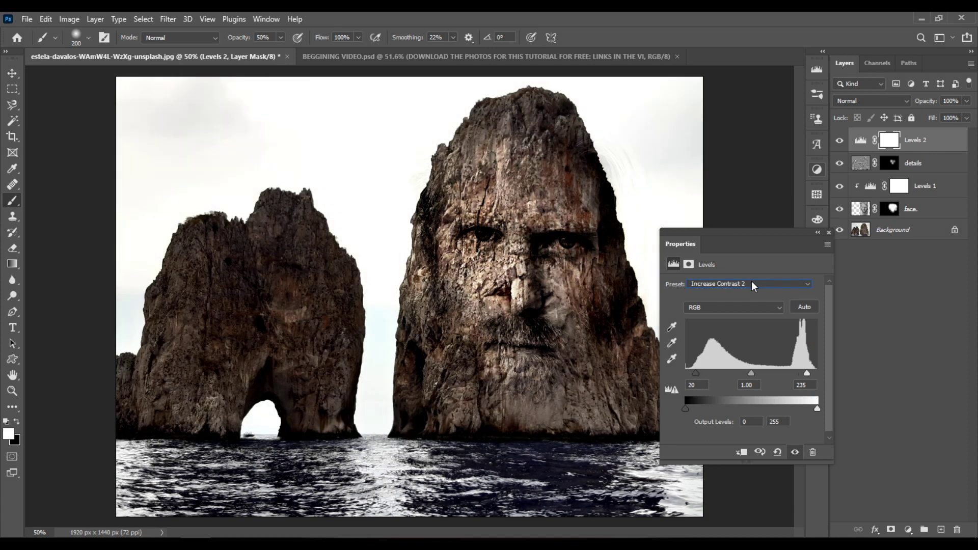
key("Up")
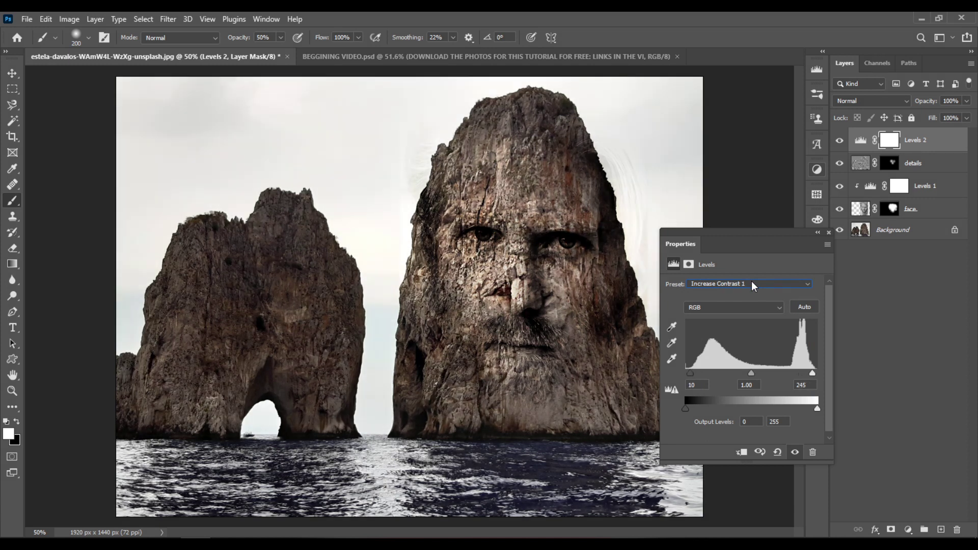
left_click(795, 453)
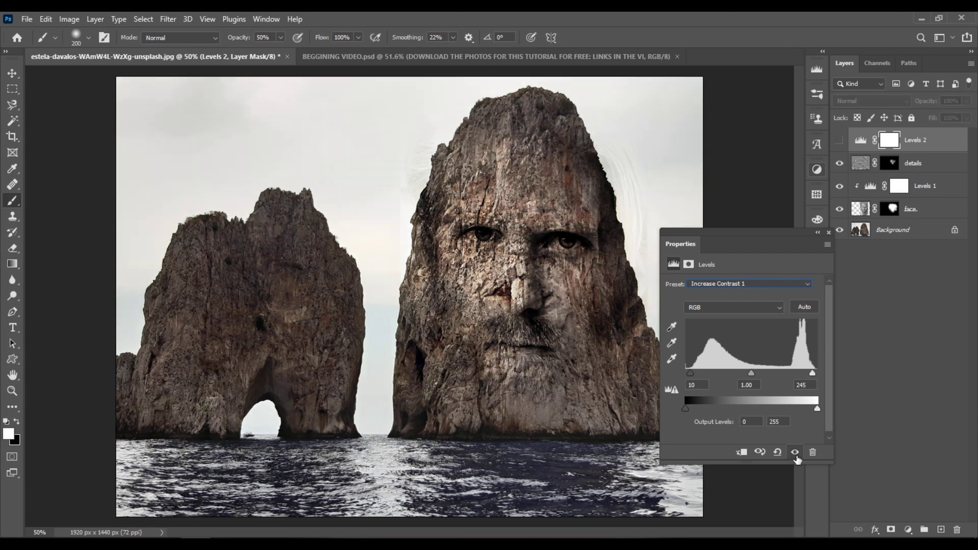
left_click(796, 453)
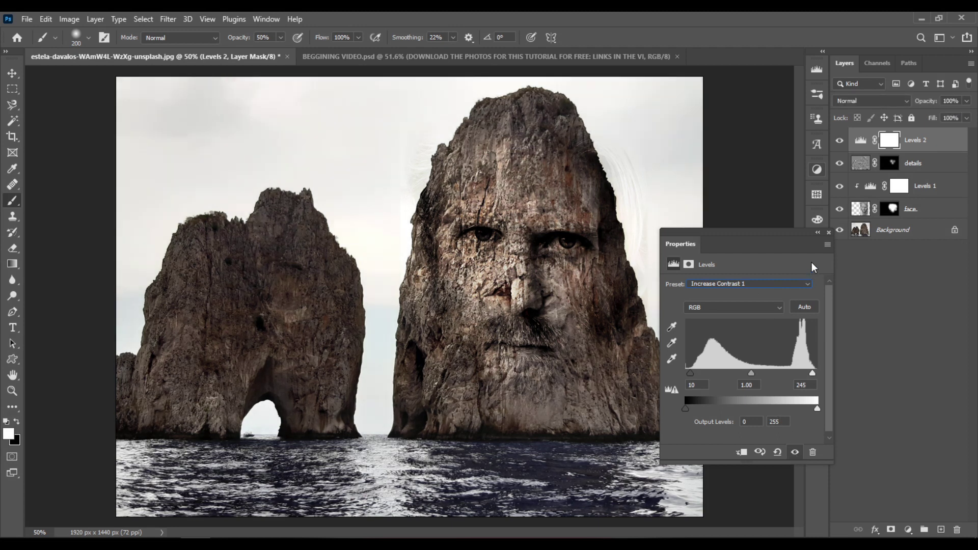
left_click(828, 234)
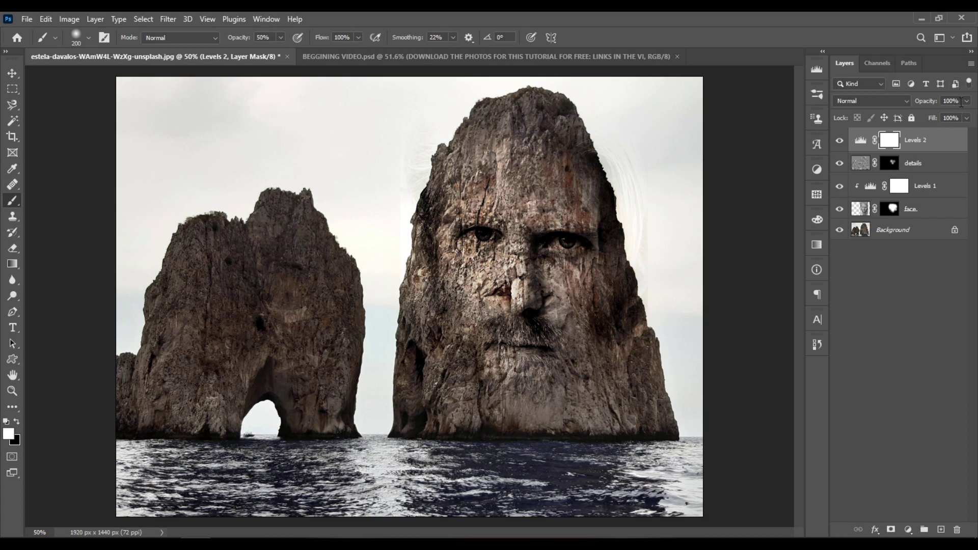
Step: Set the Levels 2 layer opacity to 80%
left_click_drag(961, 102, 920, 106)
type("80")
left_click(947, 291)
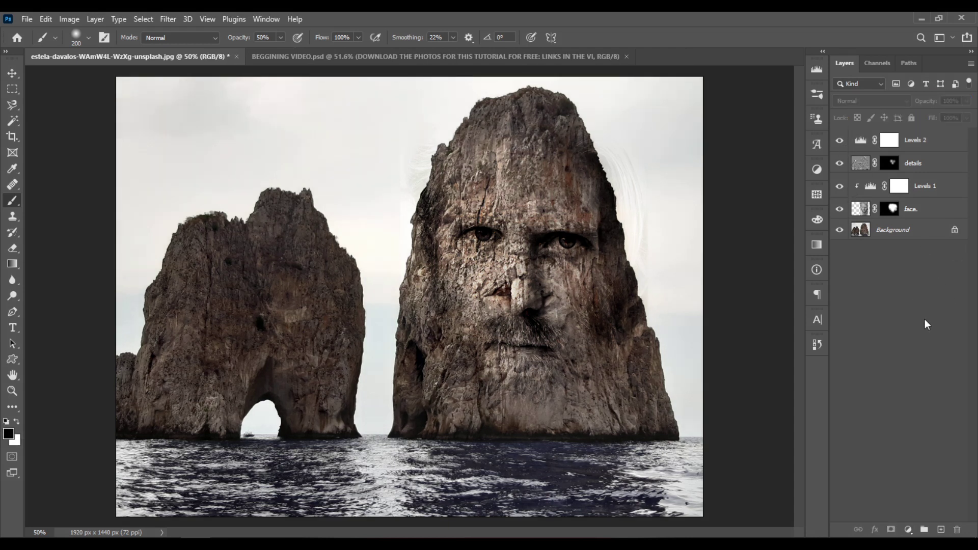
Step: Tune Levels 2 inputs to shadows 12, midtones 1.12 and highlights 209
double_click(861, 146)
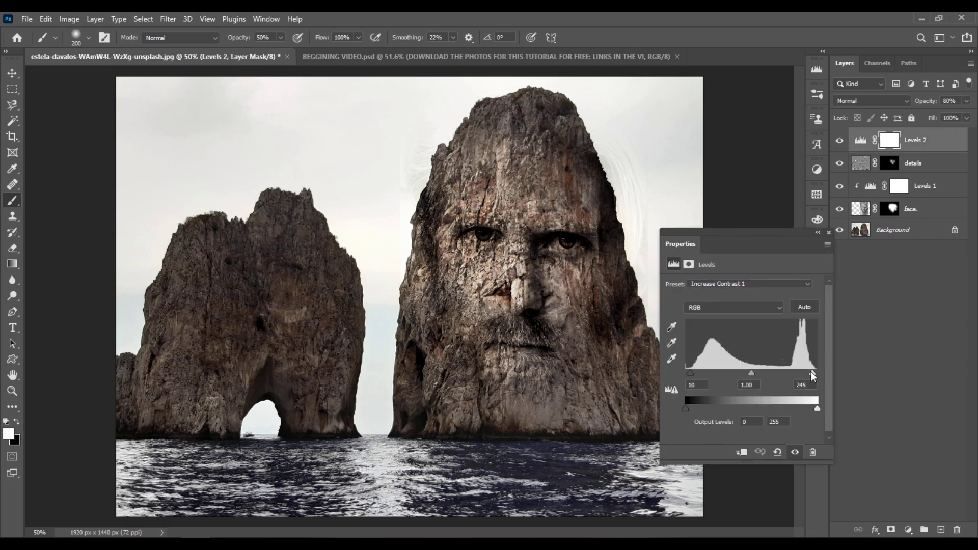
left_click_drag(813, 377, 793, 378)
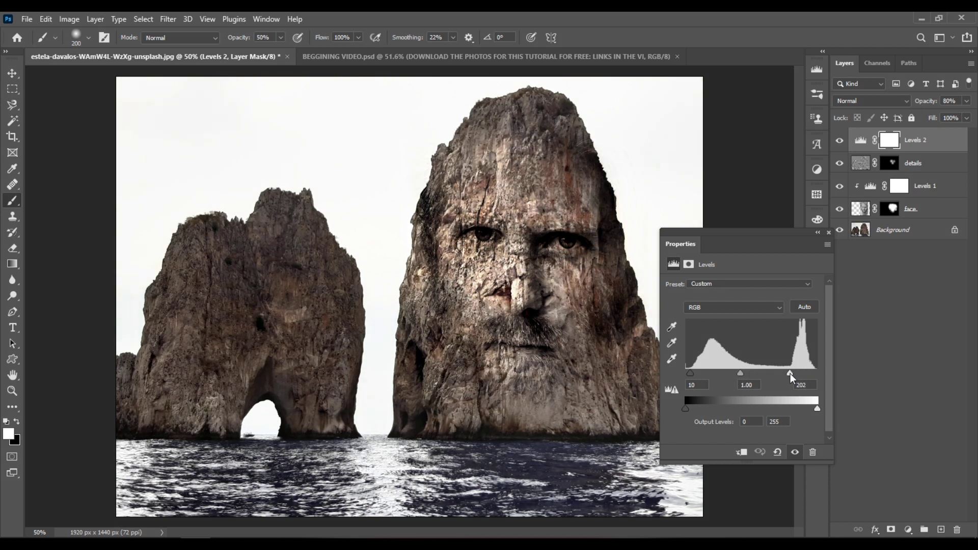
mouse_move(792, 376)
left_mouse_down()
mouse_move(778, 376)
mouse_move(795, 378)
left_mouse_up()
left_click_drag(744, 379, 741, 382)
left_click(795, 453)
left_click(796, 453)
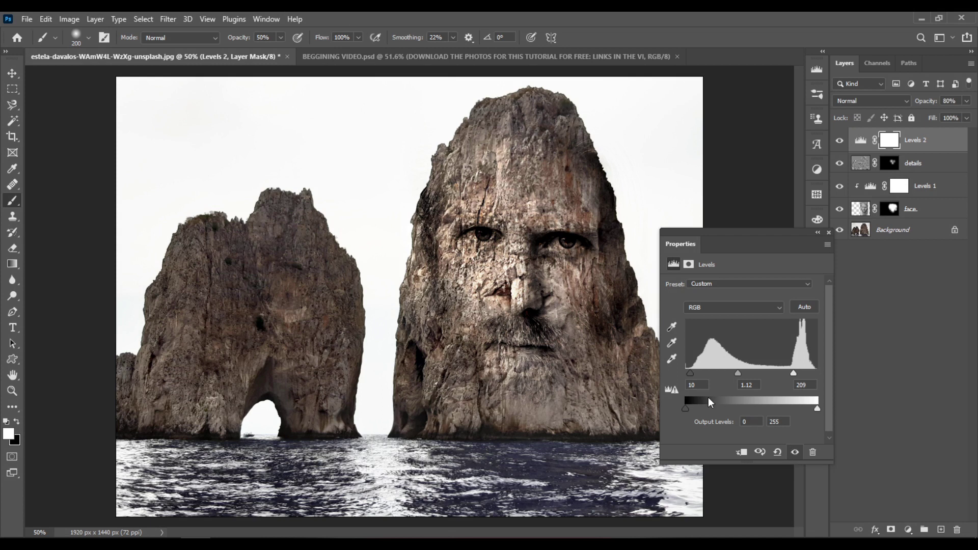
left_click(697, 385)
type("15")
type("12")
left_click(830, 233)
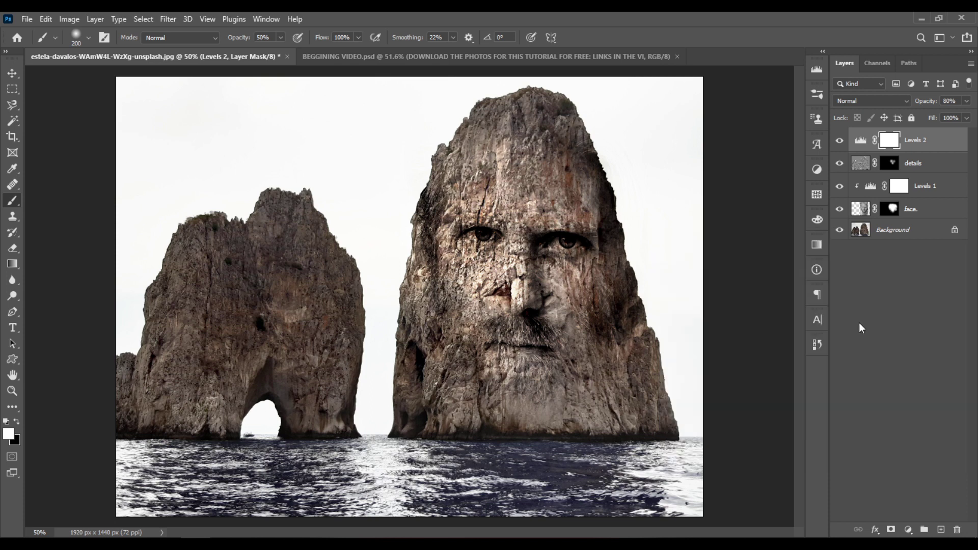